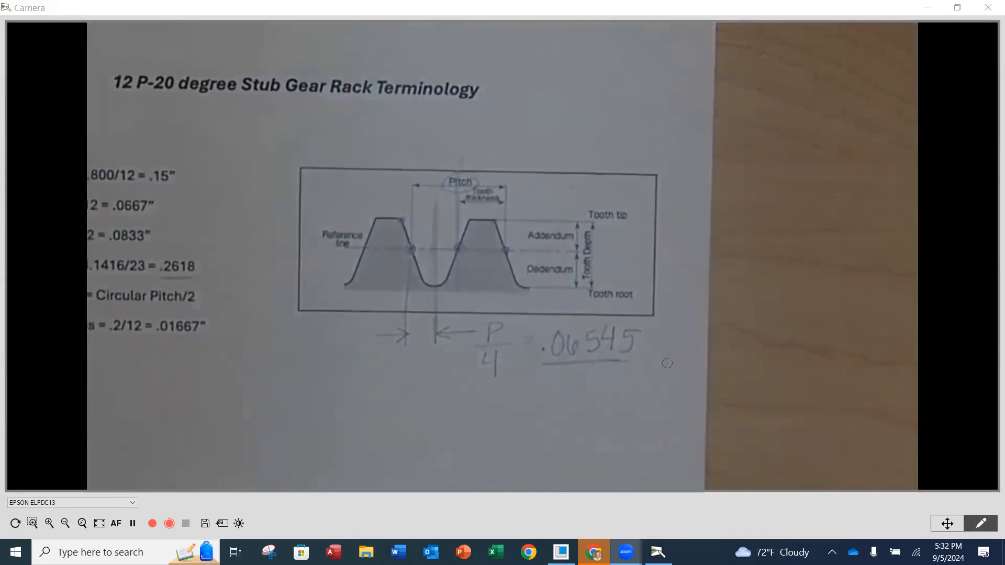
Switch to Creo Parametric and sketch a line slanting down from the vertical reference at the part's upper edge, ending about 0.087 from the reference
click(561, 552)
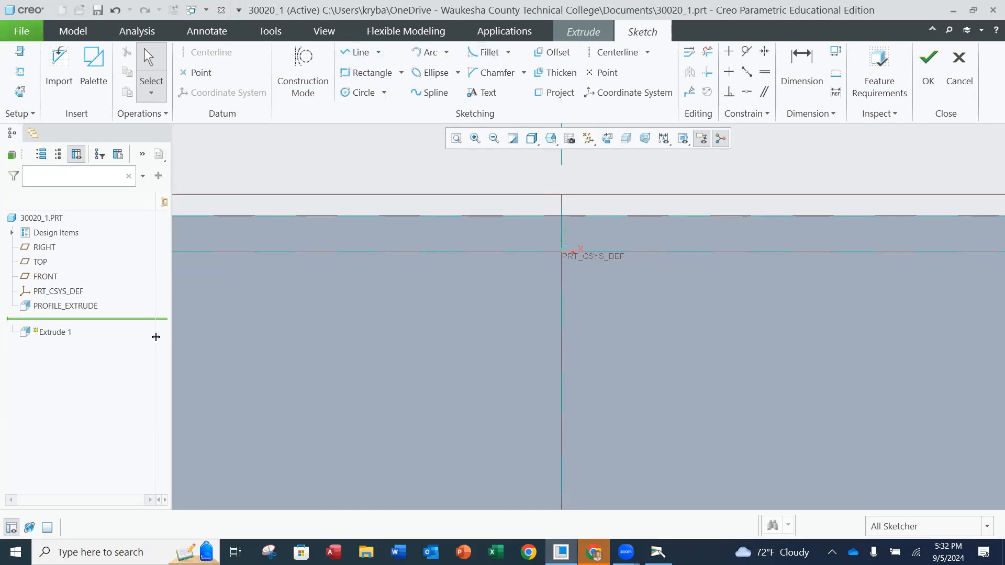
scroll(841, 305, up, 3)
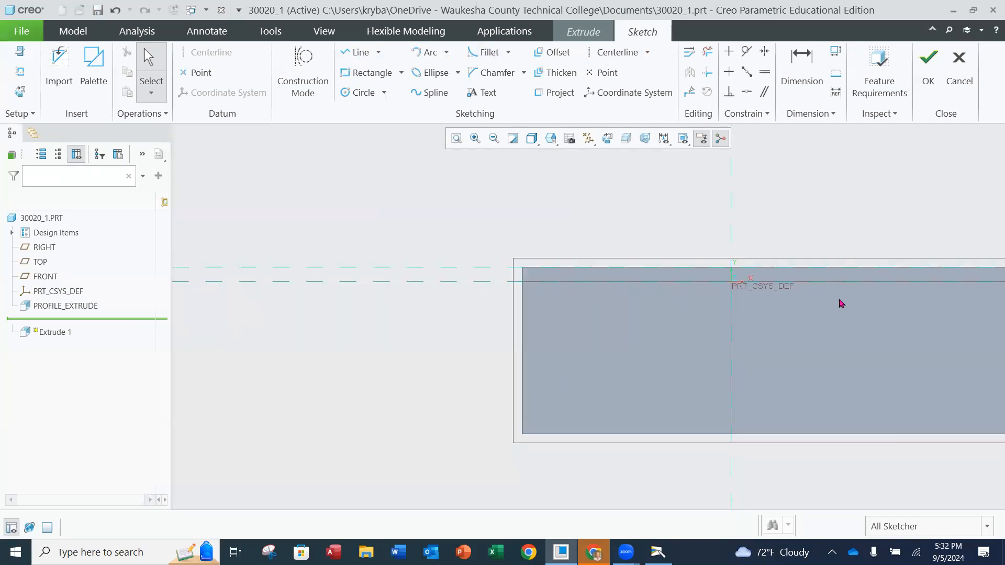
scroll(838, 306, up, 4)
mouse_move(834, 305)
shift+middle_down()
mouse_move(567, 292)
mouse_move(449, 299)
mouse_move(348, 321)
mouse_move(413, 300)
shift+middle_up()
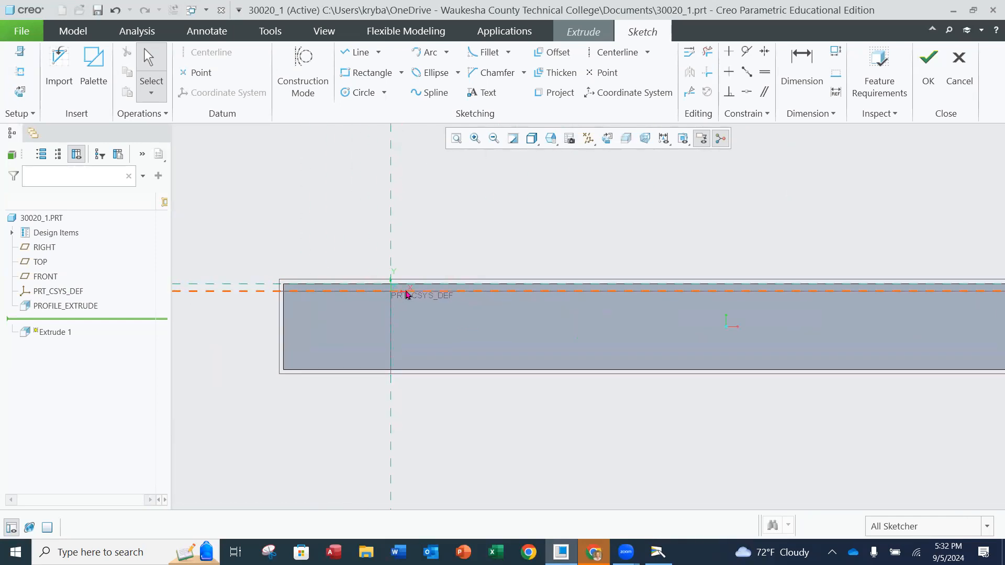
scroll(407, 294, down, 3)
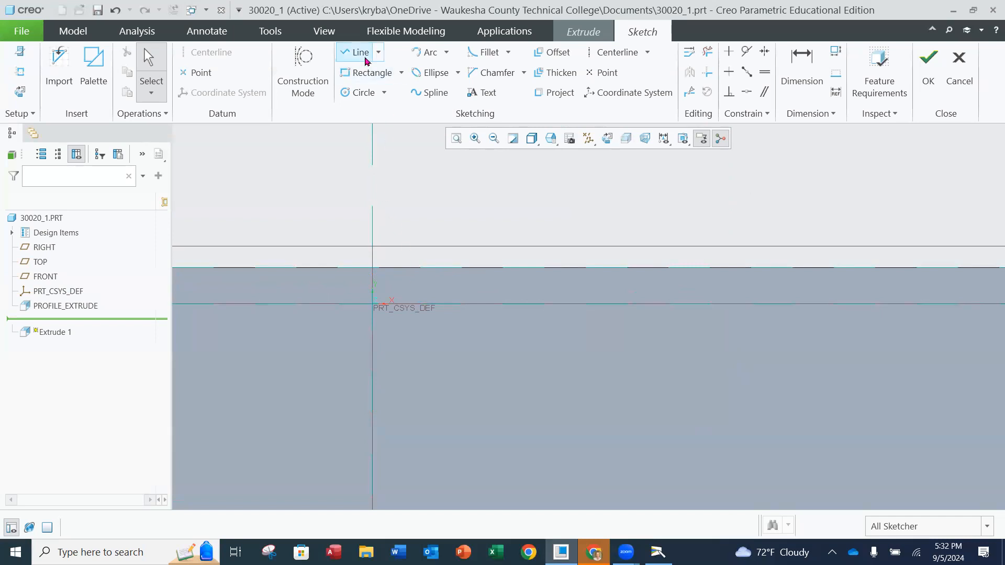
click(361, 53)
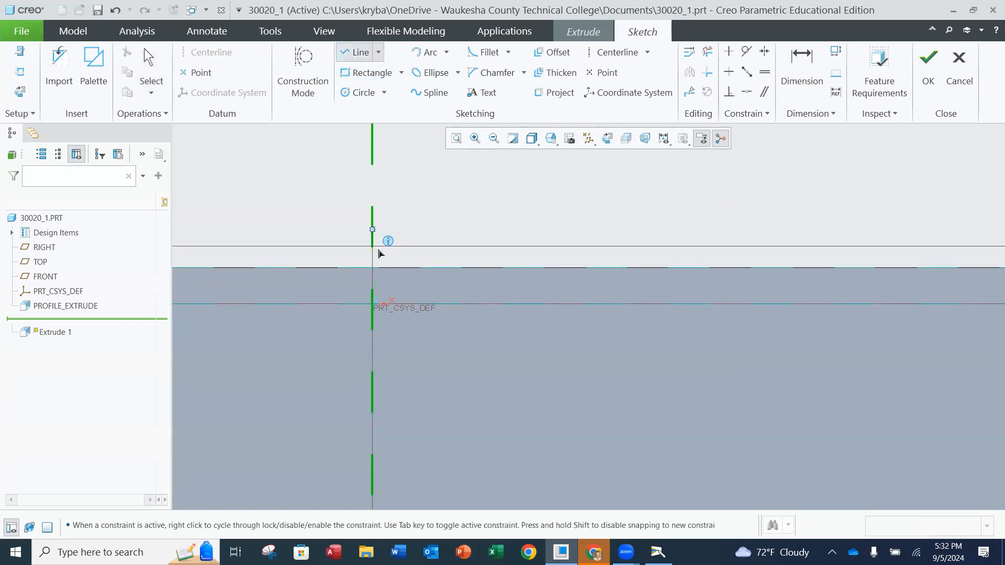
click(372, 268)
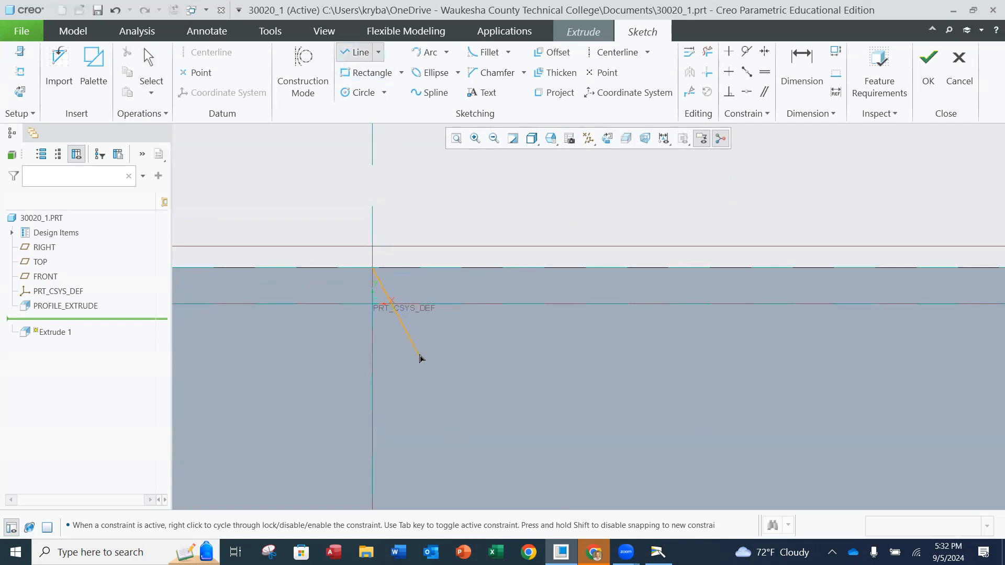
click(420, 375)
middle_click(454, 381)
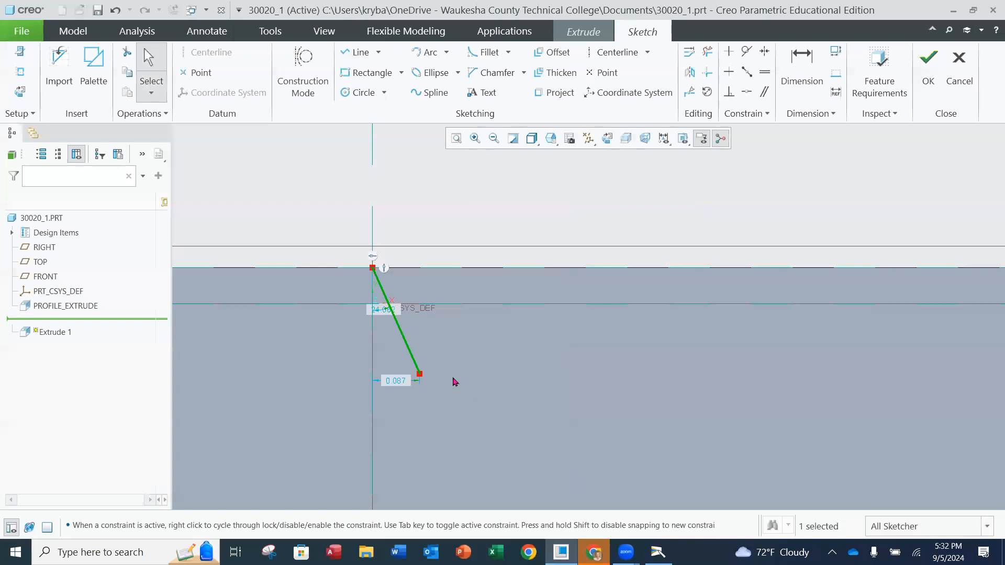
Dimension the angle between the slanted line and the vertical reference, setting it to 20 degrees
click(801, 67)
click(404, 339)
click(372, 348)
middle_click(459, 438)
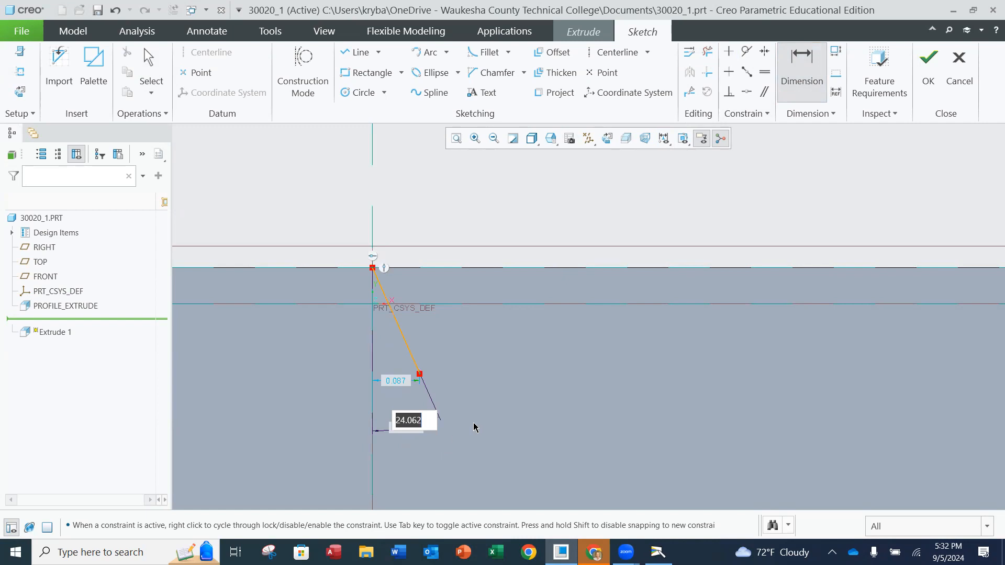
text(20)
key(Return)
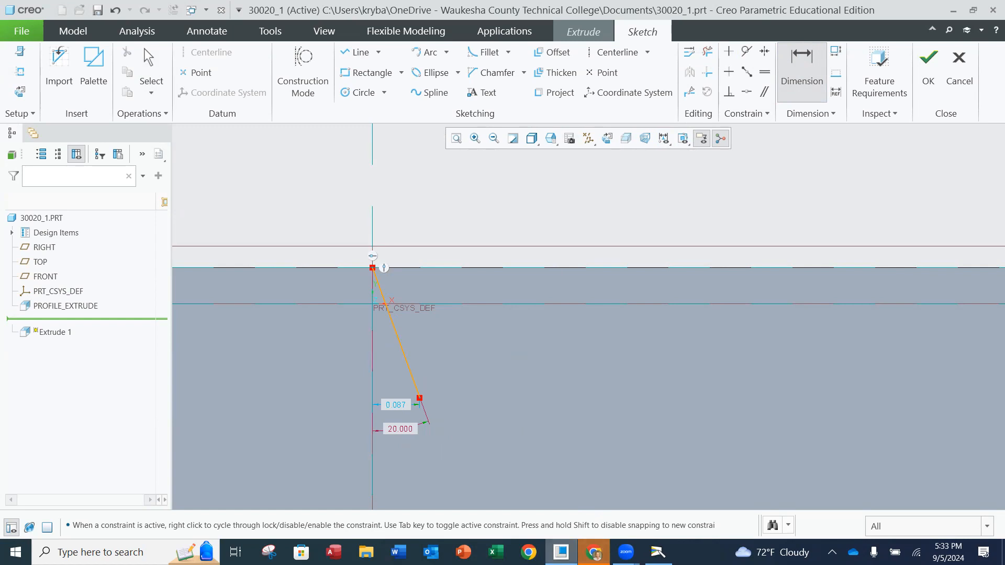
Check the tooth diagram in Camera, and back in Creo draw a vertical construction line about 0.194 long up from the slanted line's horizontal-reference crossing
mouse_move(561, 552)
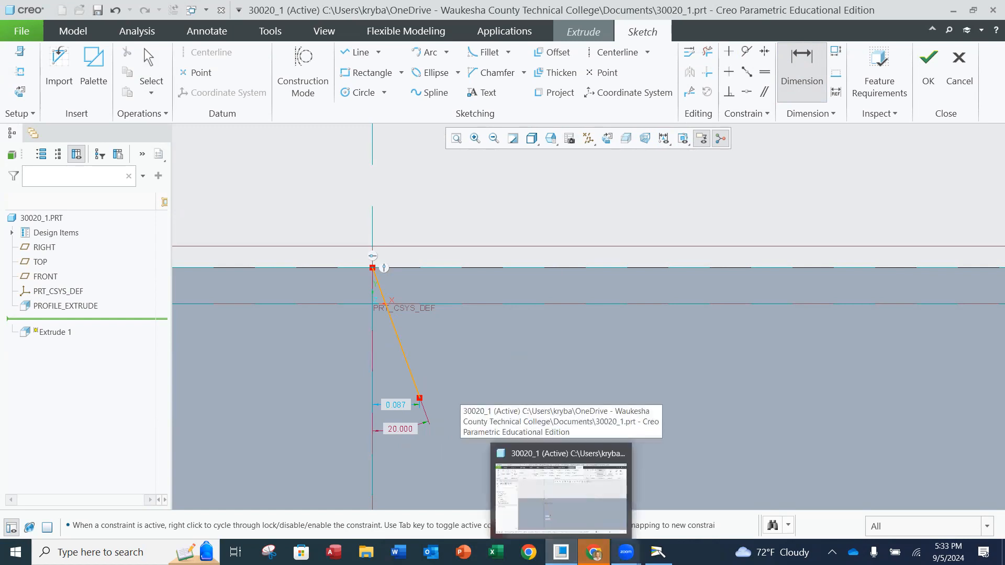
click(649, 547)
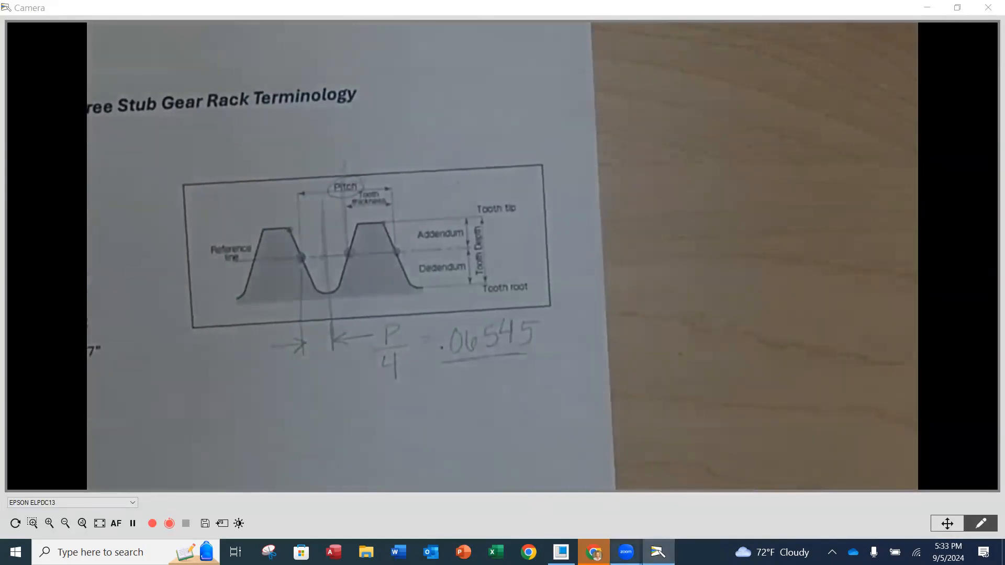
click(561, 552)
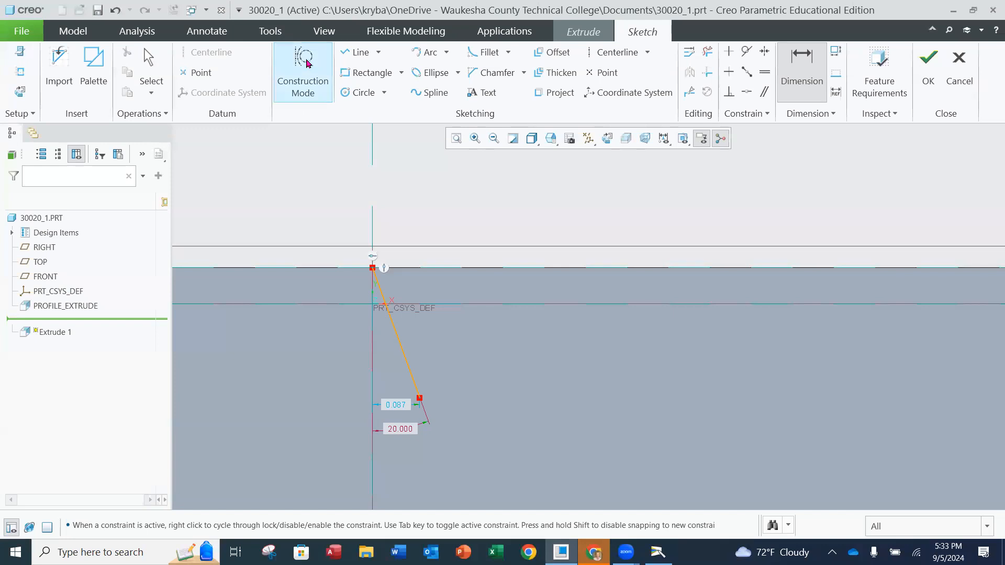
click(307, 62)
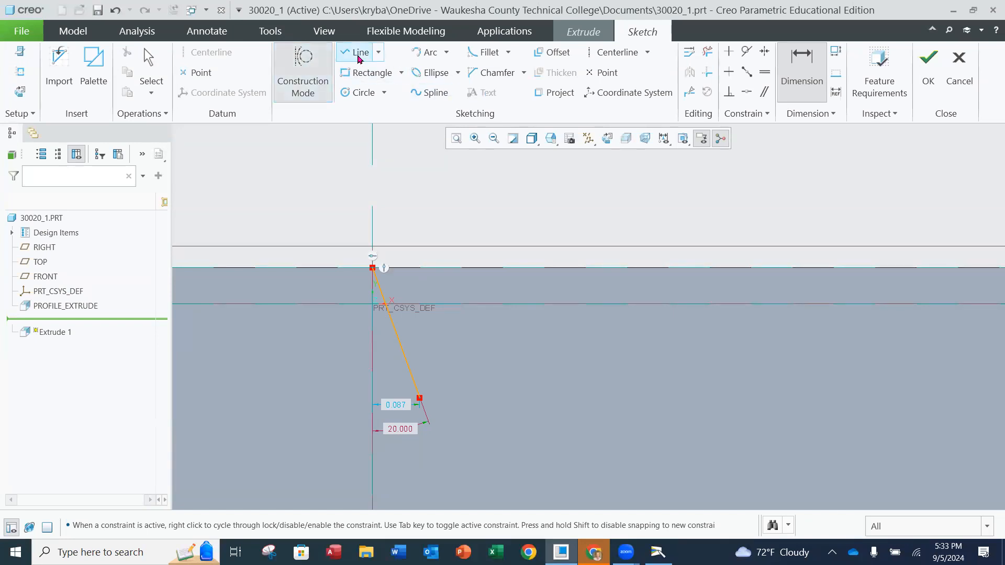
click(360, 53)
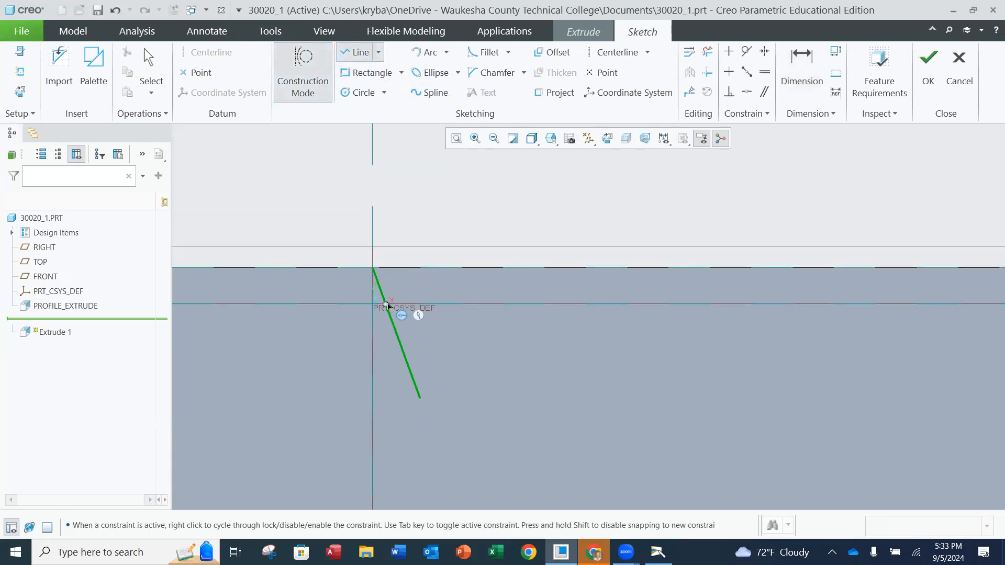
scroll(401, 304, down, 2)
click(377, 309)
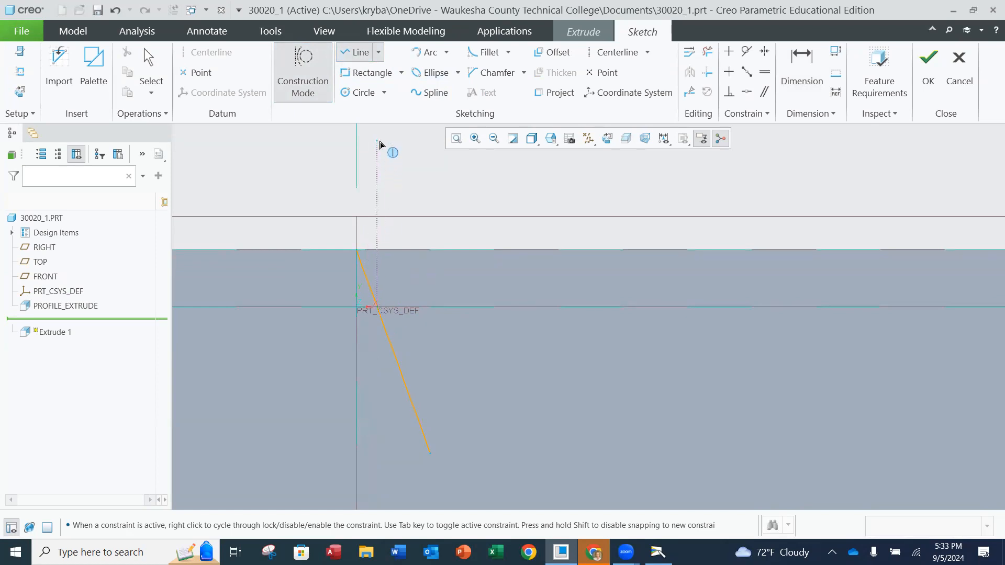
click(381, 143)
middle_click(448, 196)
middle_click(442, 214)
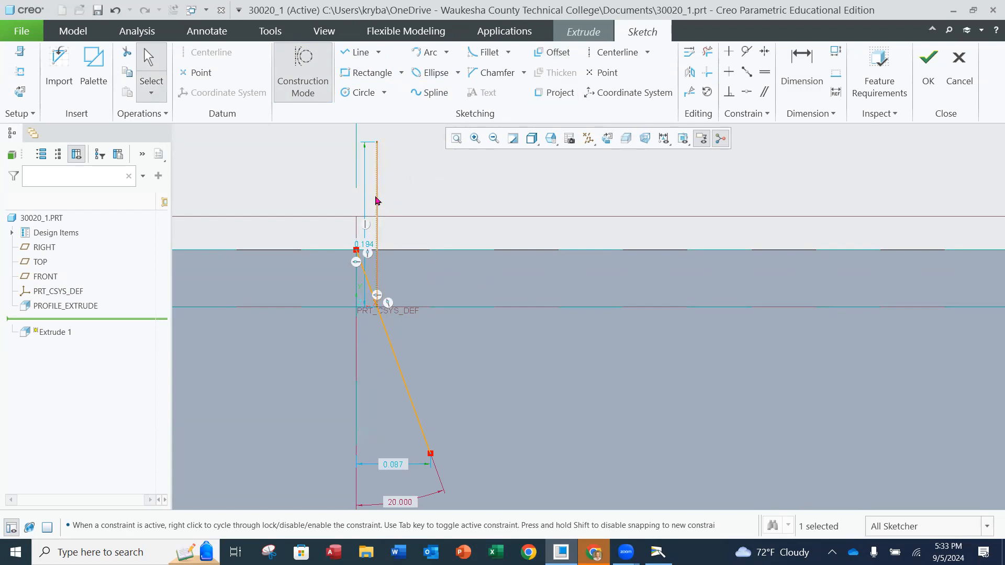
Offset the vertical construction line away from the vertical reference and set the spacing between the two construction lines to 0.06545
click(377, 201)
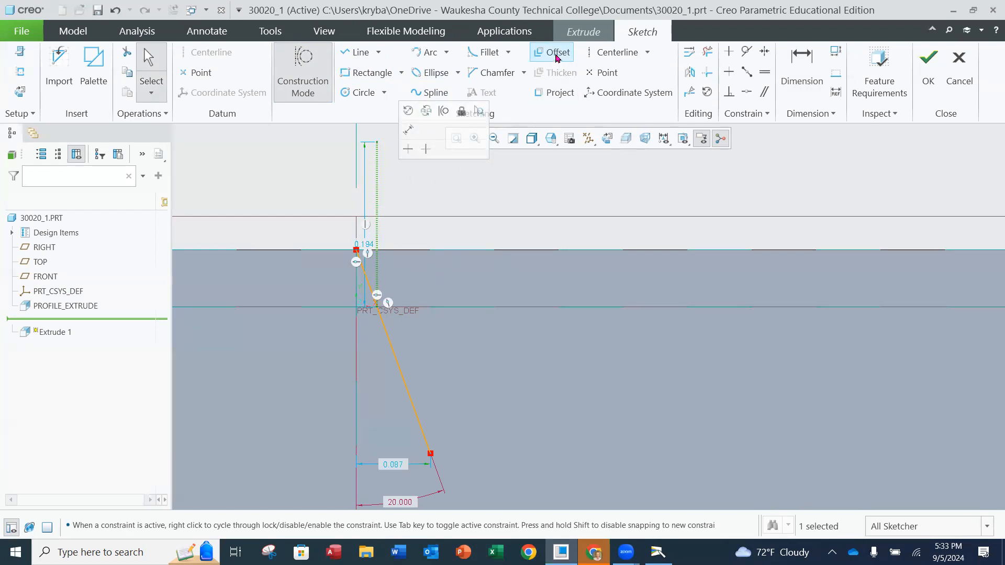
click(556, 55)
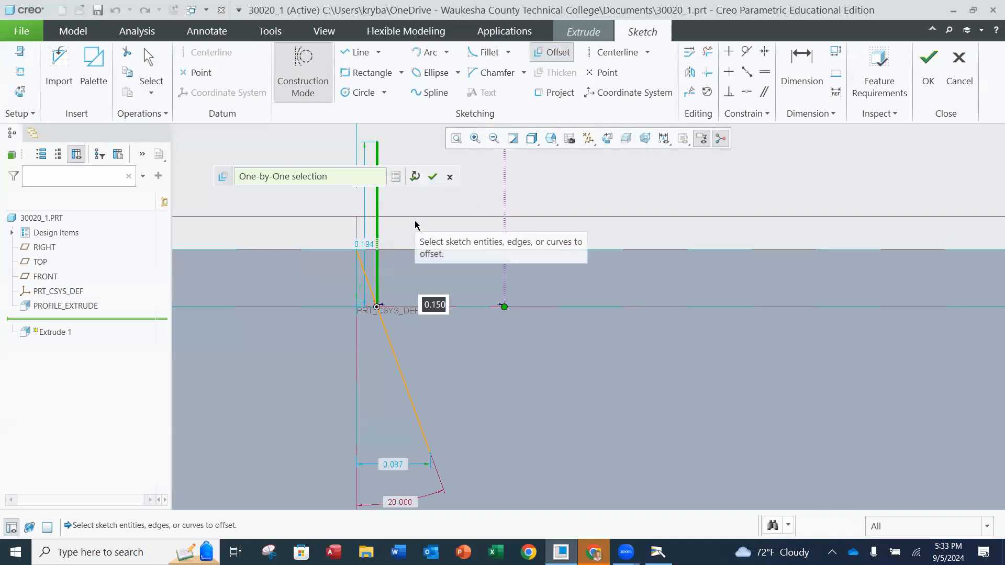
click(433, 178)
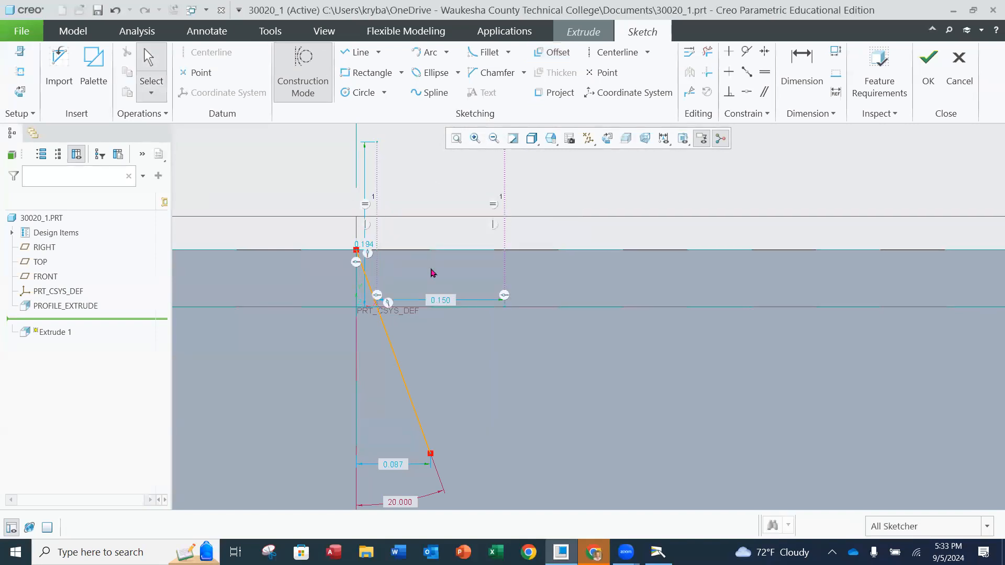
double_click(441, 300)
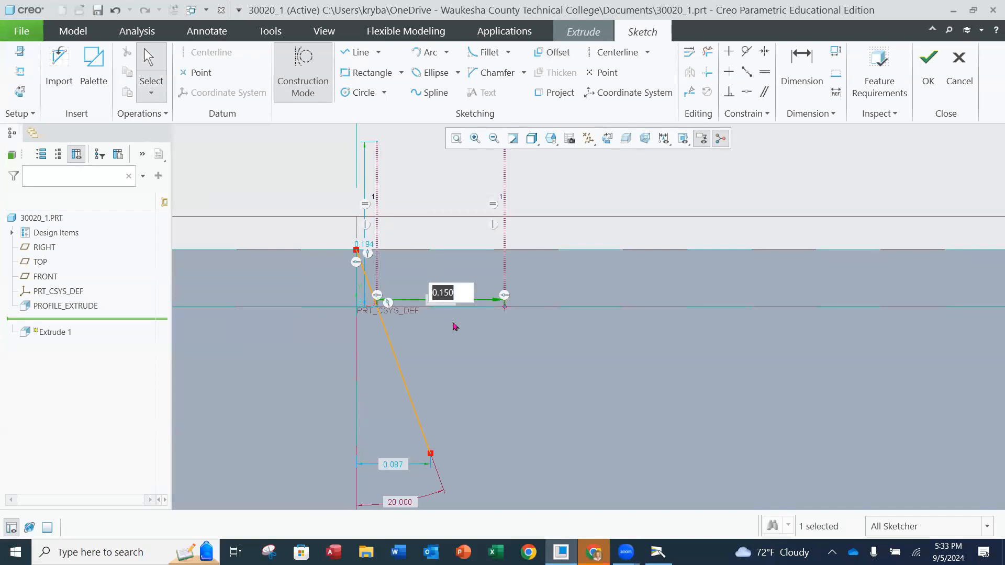
text(.06545)
key(Return)
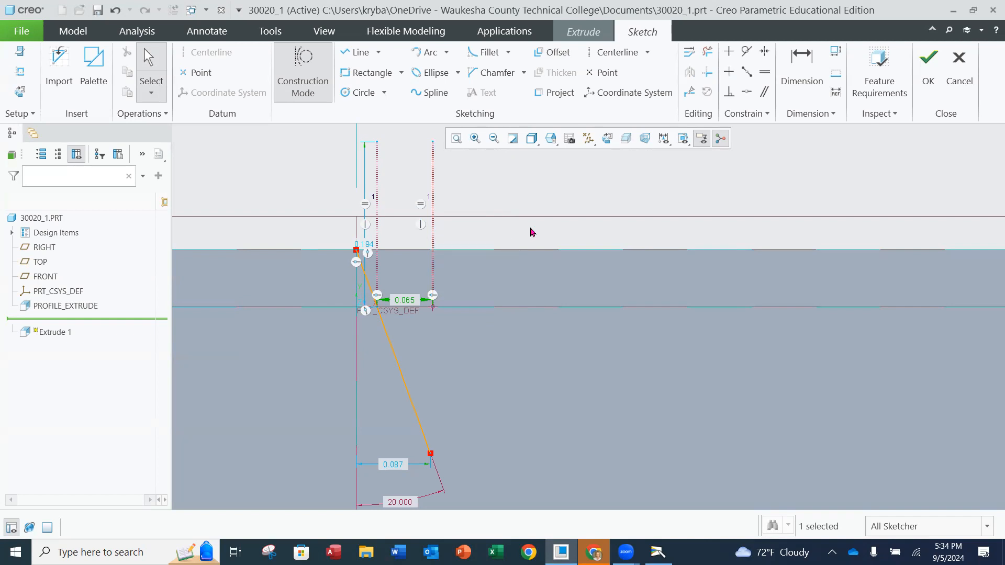
click(532, 232)
Turn off construction mode and mirror the slanted line about the offset vertical construction line
click(308, 82)
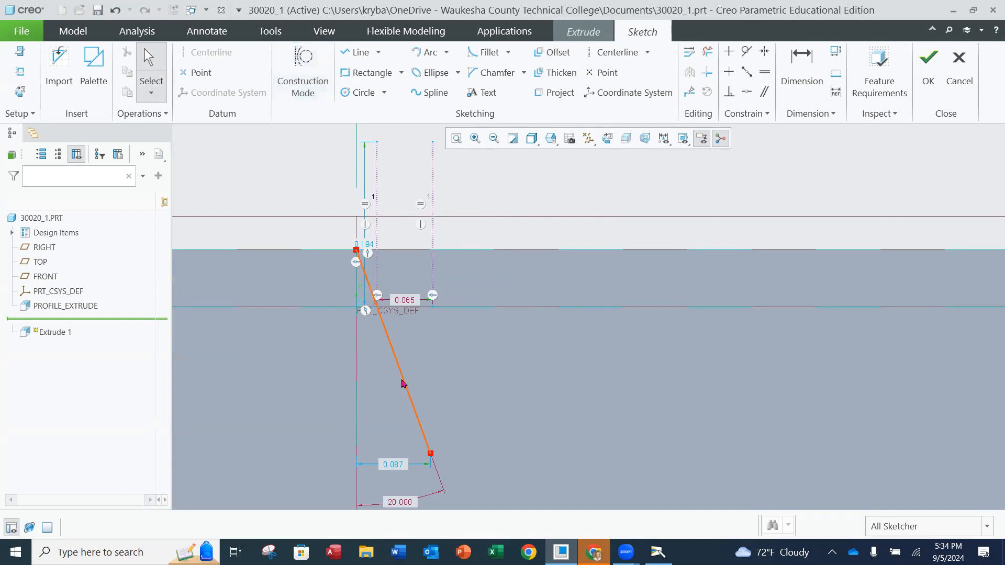
click(403, 383)
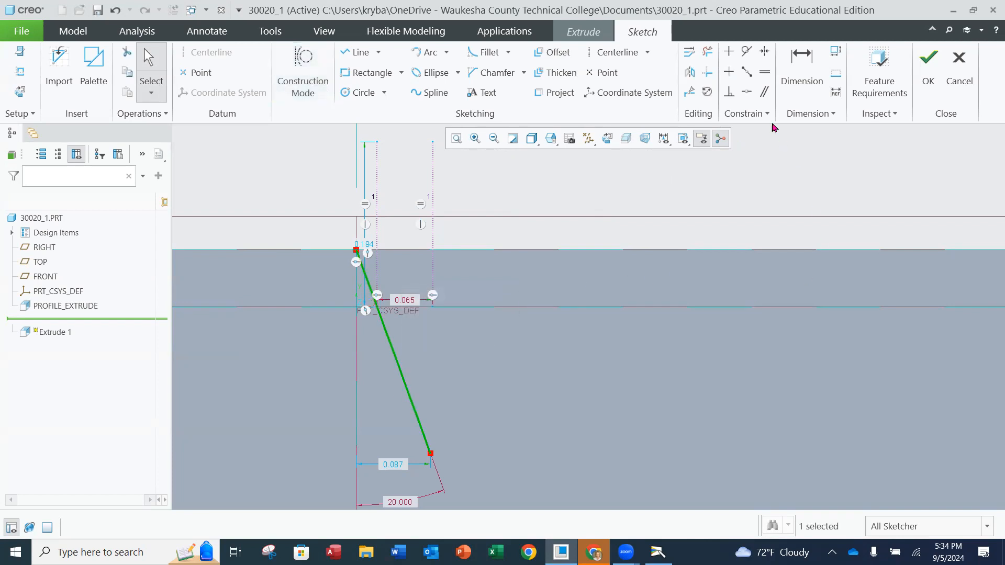
click(692, 77)
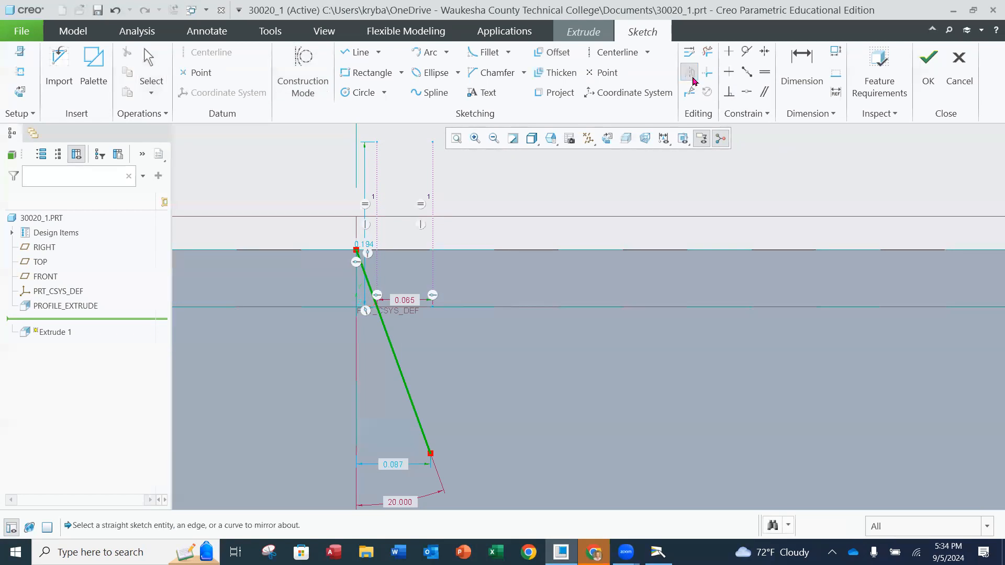
click(433, 236)
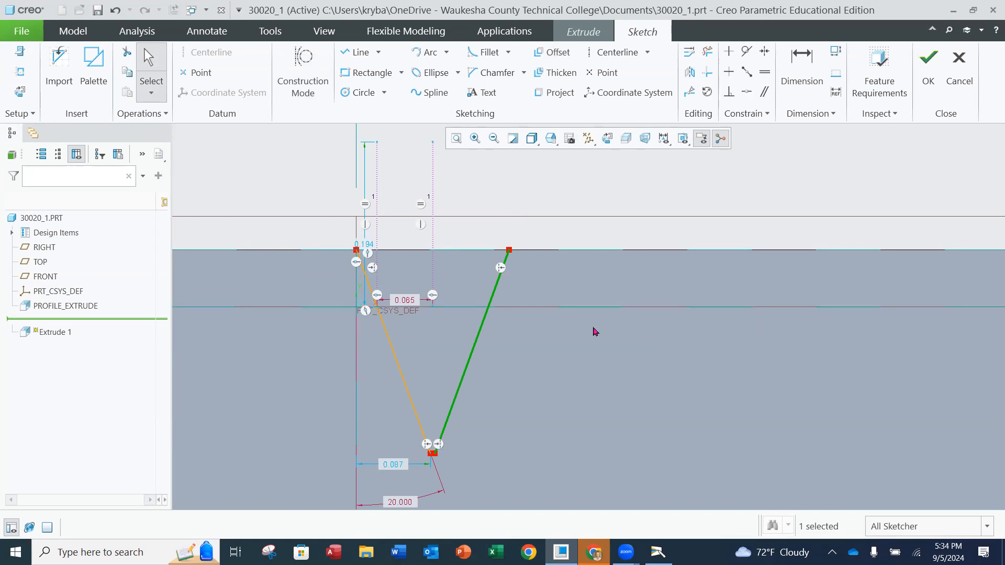
click(658, 189)
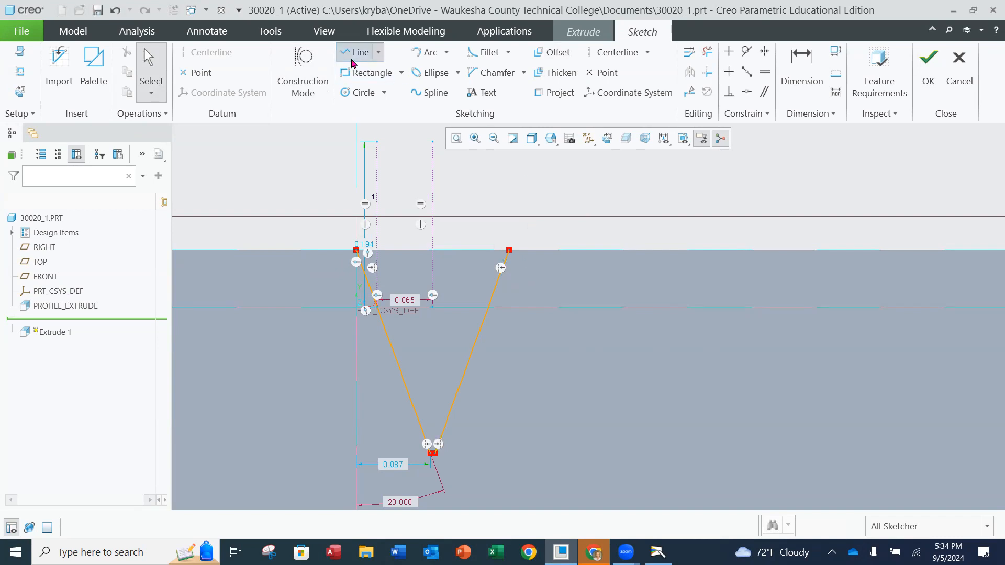
Draw a horizontal line along the part's upper edge joining the upper ends of the two slanted lines
click(357, 52)
click(357, 251)
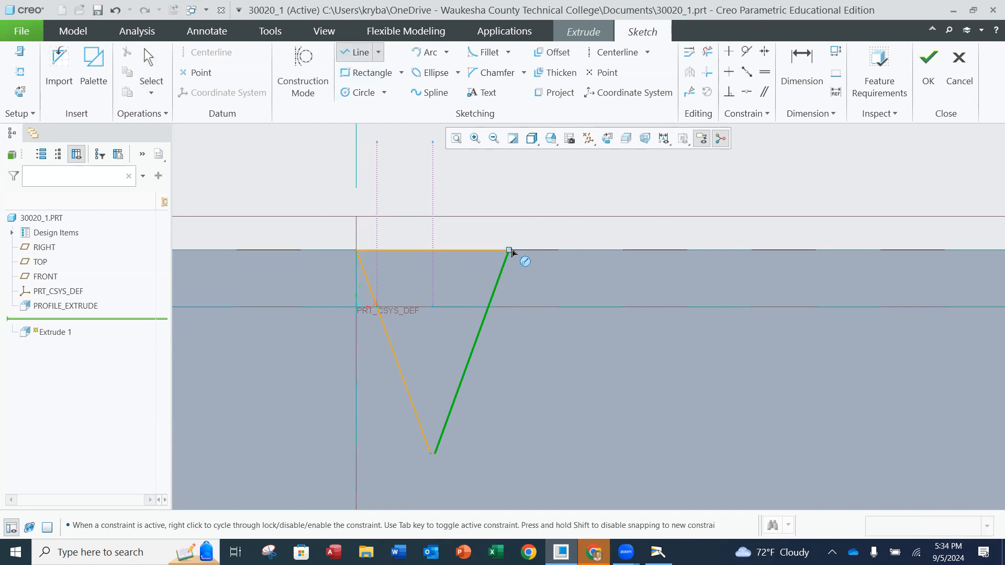
click(509, 251)
middle_click(572, 235)
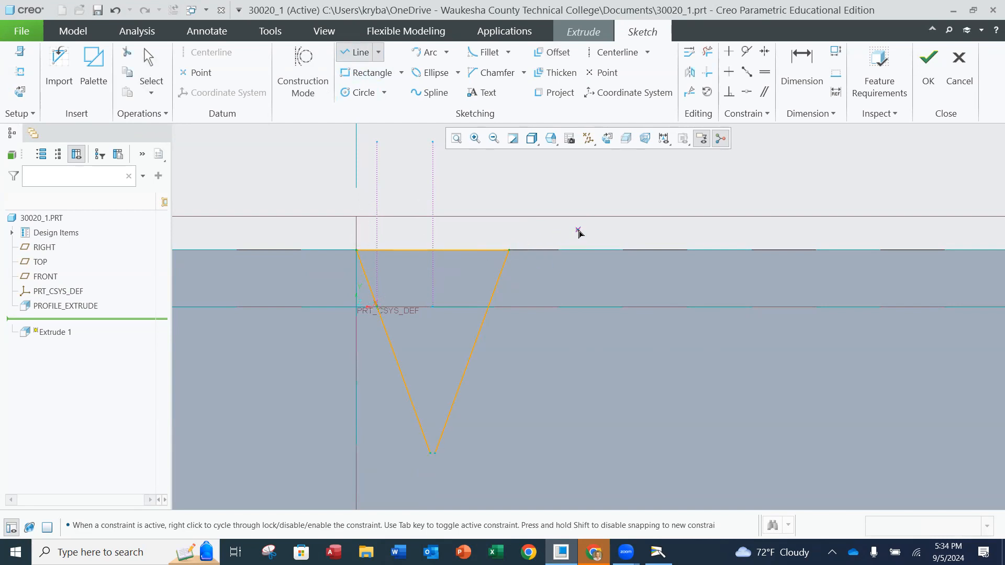
middle_click(576, 229)
Offset the horizontal closing line downward by 0.15 to create the tooth root line
click(477, 251)
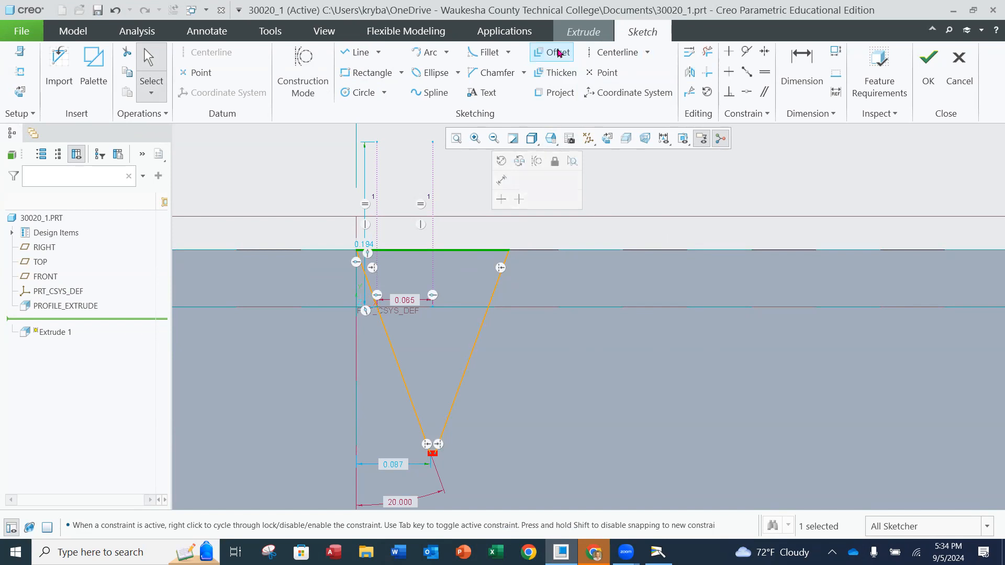
click(557, 53)
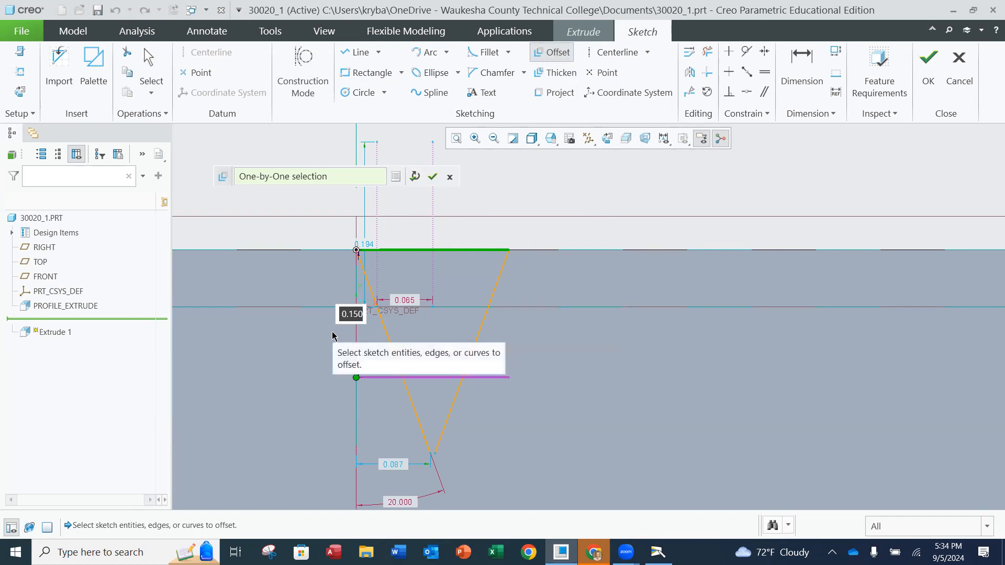
text(.15)
key(Return)
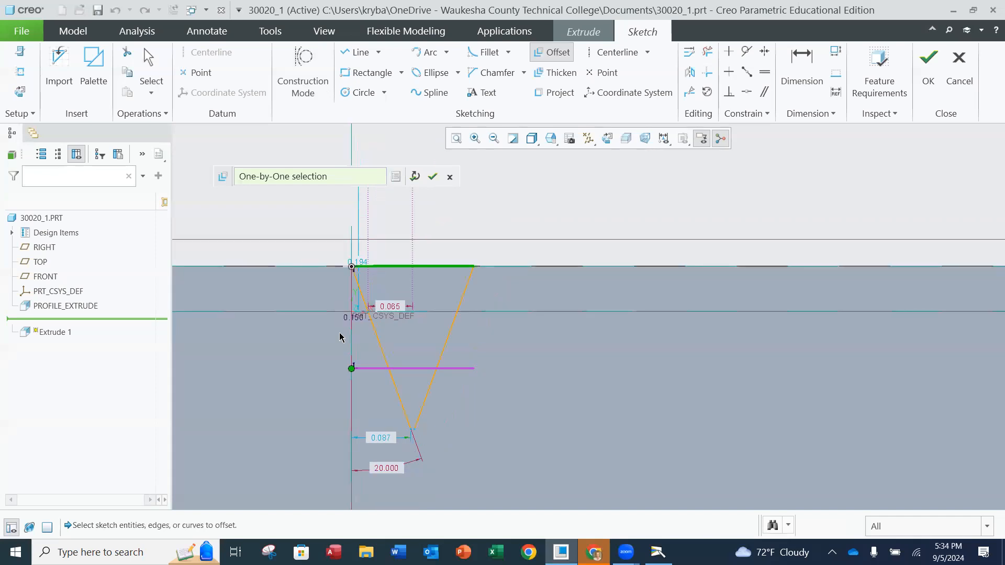
middle_click(340, 337)
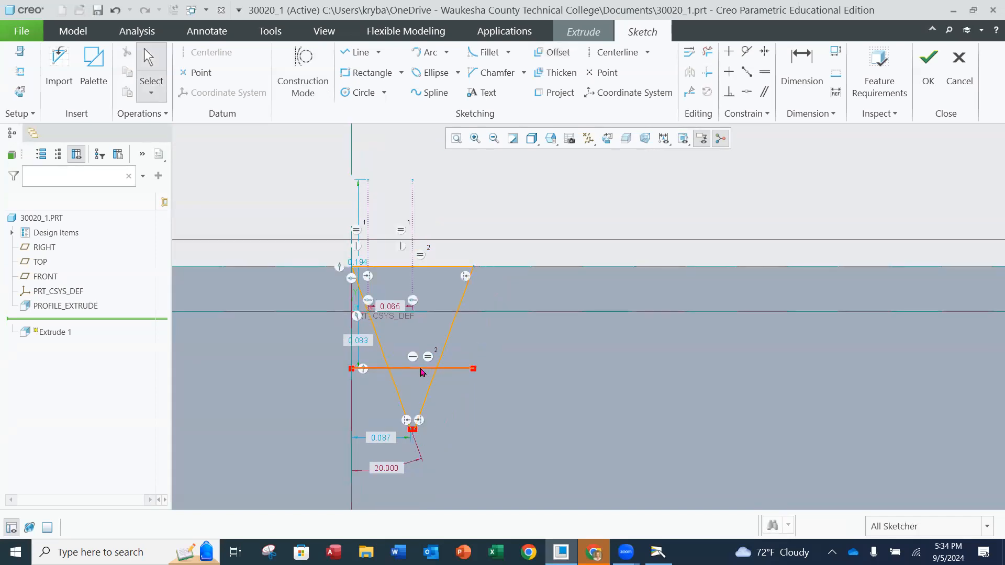
Trim the overhanging ends of the root line and the slanted lines below it with Delete Segment, leaving a closed trapezoid
scroll(408, 358, down, 3)
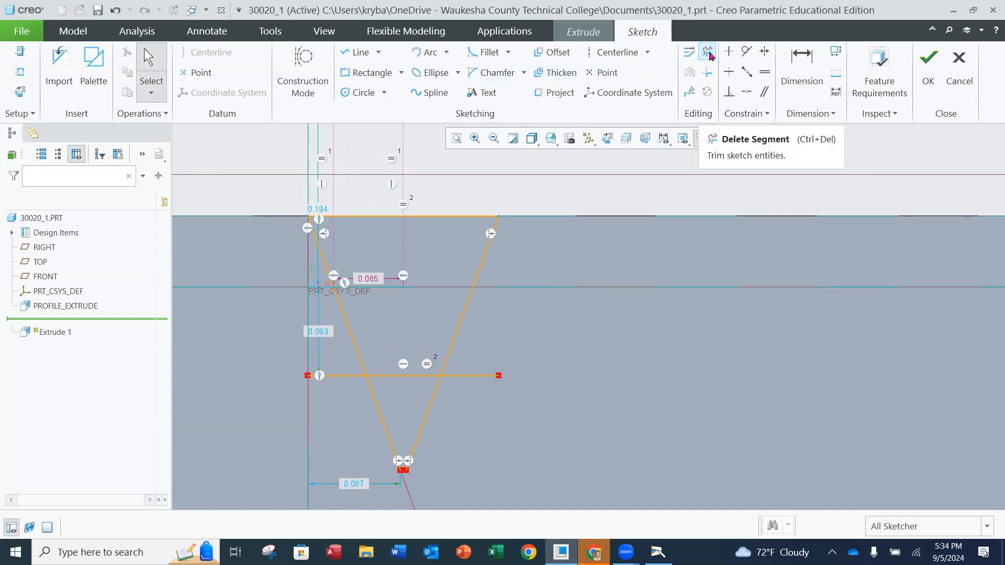
click(708, 53)
mouse_move(484, 362)
mouse_down()
mouse_move(410, 415)
mouse_move(320, 372)
mouse_up()
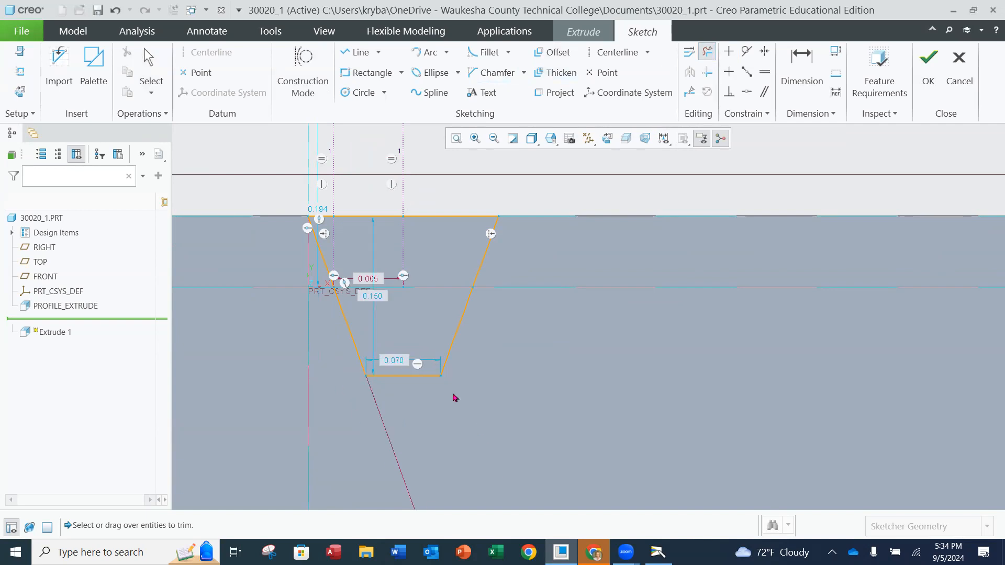
scroll(455, 398, down, 1)
middle_click(525, 357)
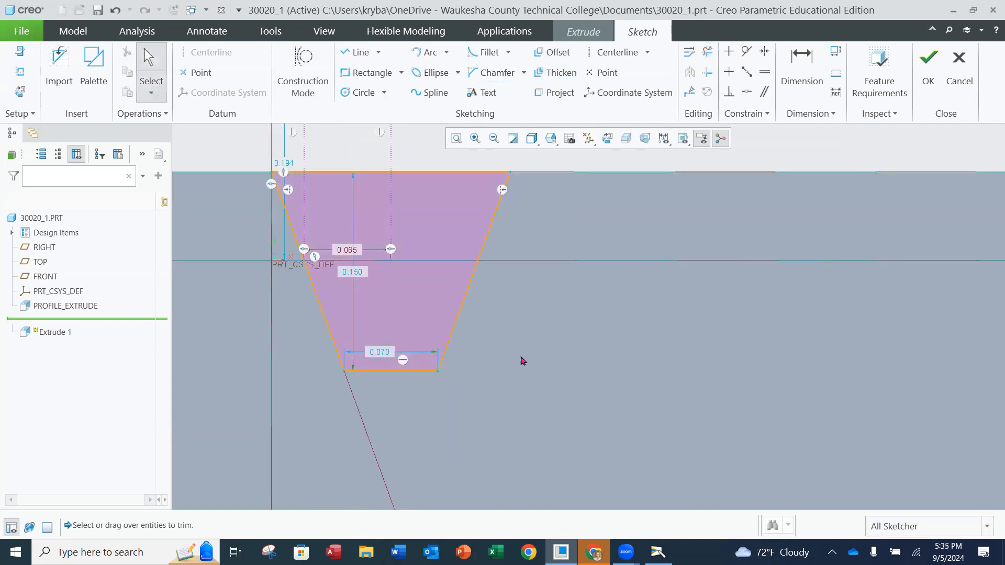
Move the 0.150 depth dimension outside the profile and fillet the corner between the left slanted line and root line at about 0.022 radius
drag(352, 271, 585, 285)
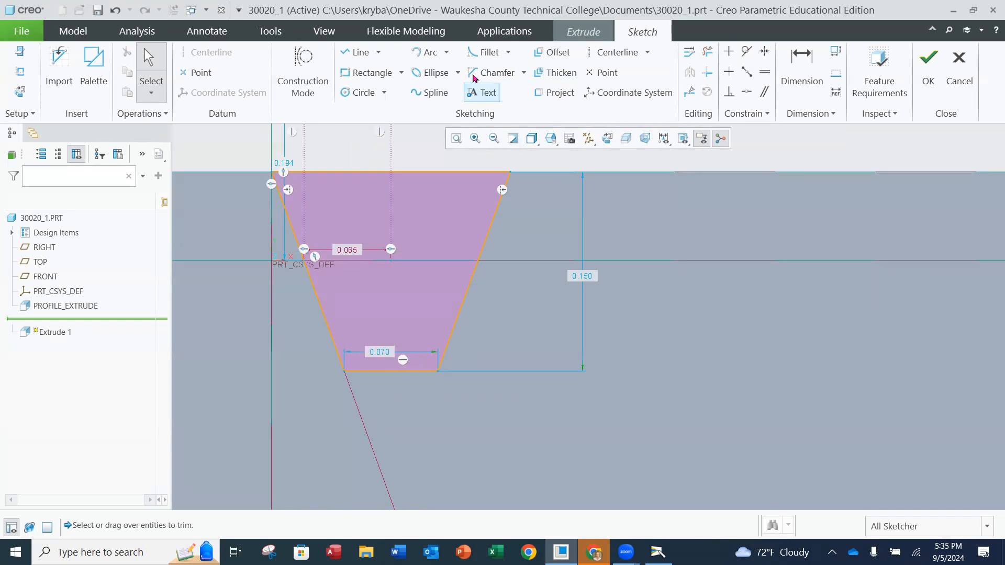
click(486, 51)
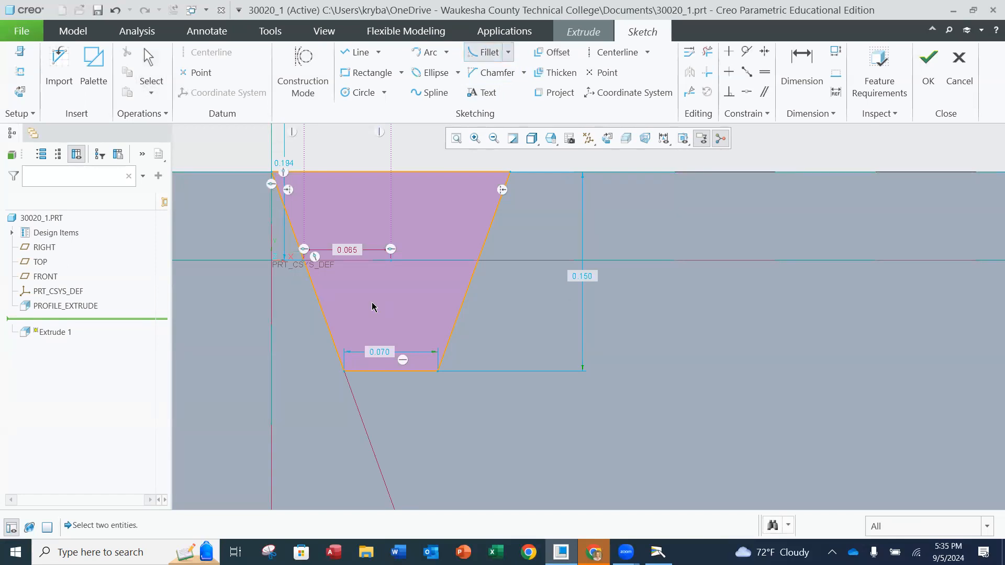
click(329, 337)
click(365, 371)
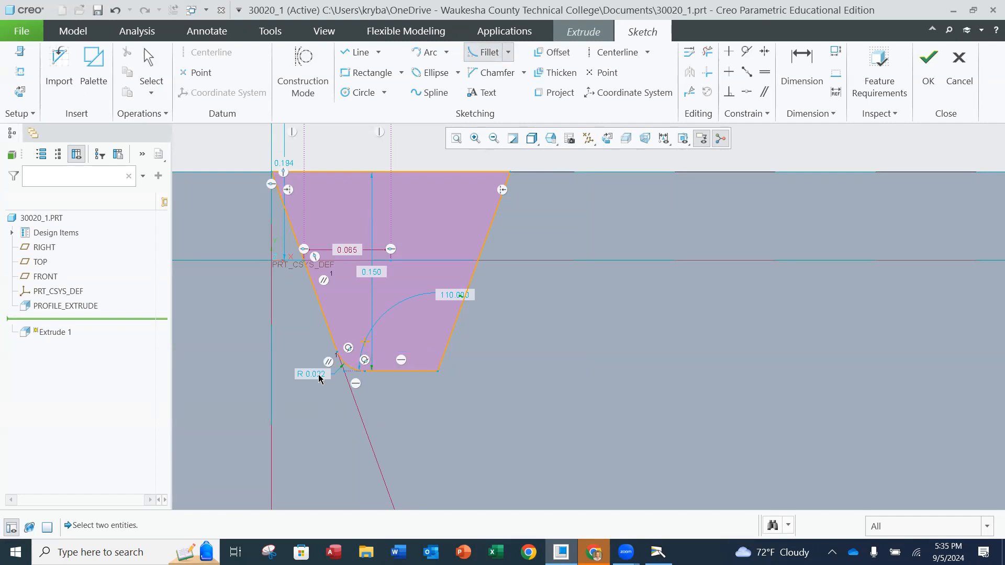
middle_click(393, 406)
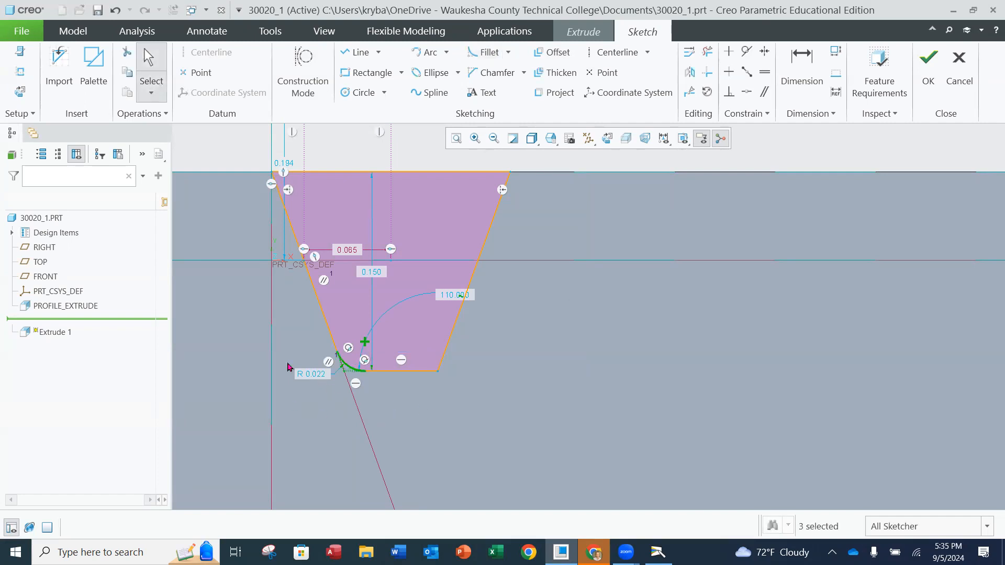
Set the left root fillet's radius to 0.017
double_click(312, 374)
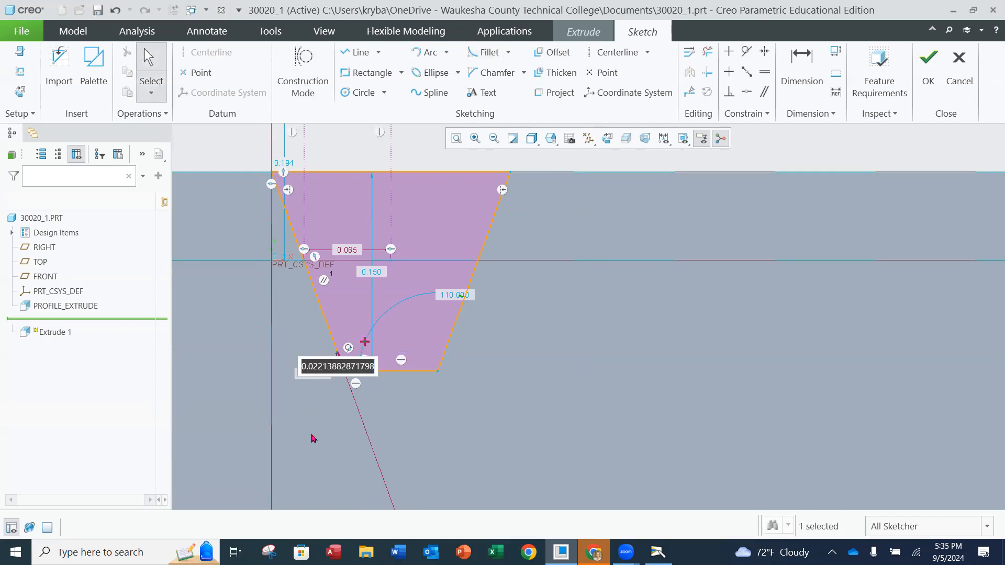
text(.01)
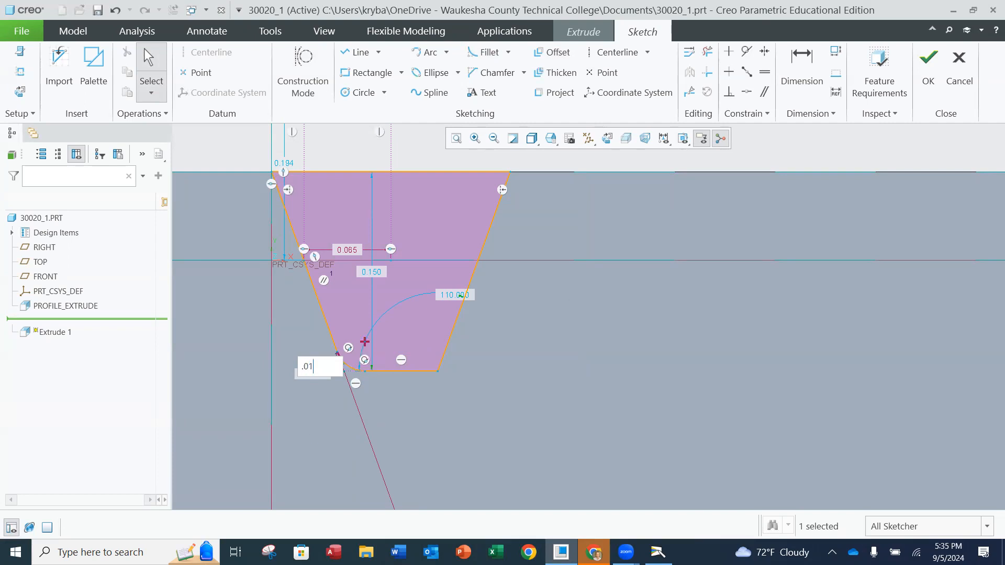
key(Return)
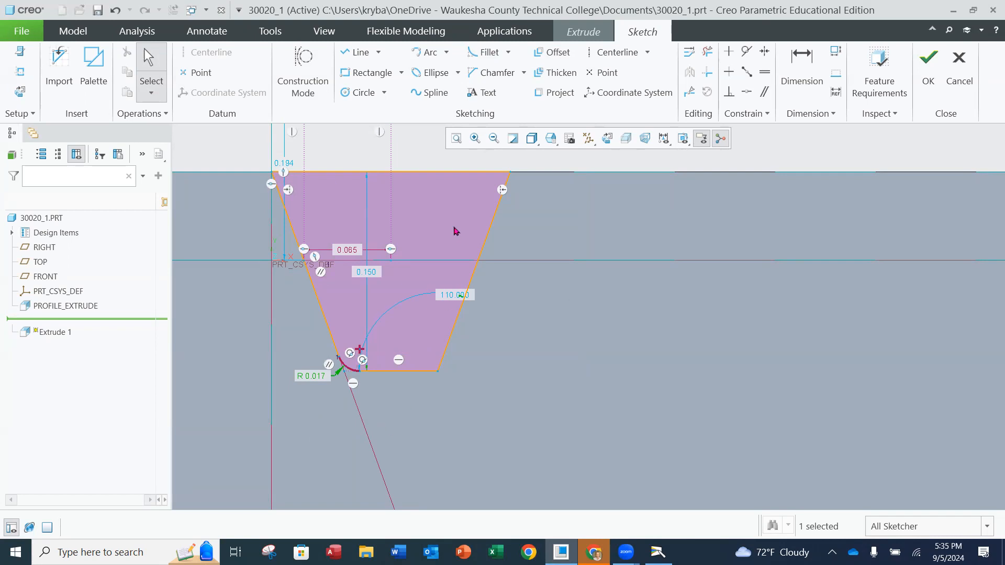
Fillet the corner between the right slanted line and the root line with a radius of about 0.020
click(484, 51)
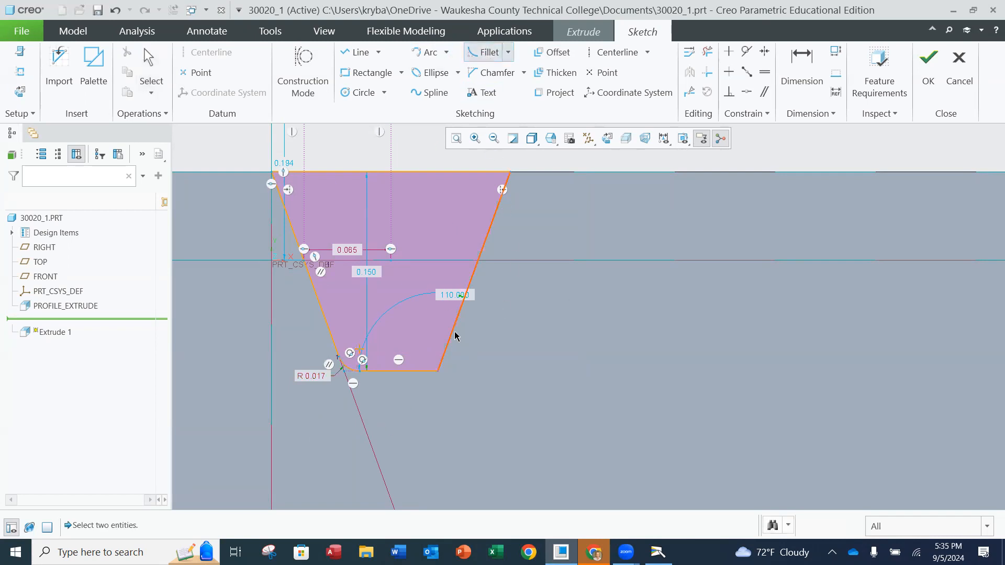
click(441, 363)
click(419, 370)
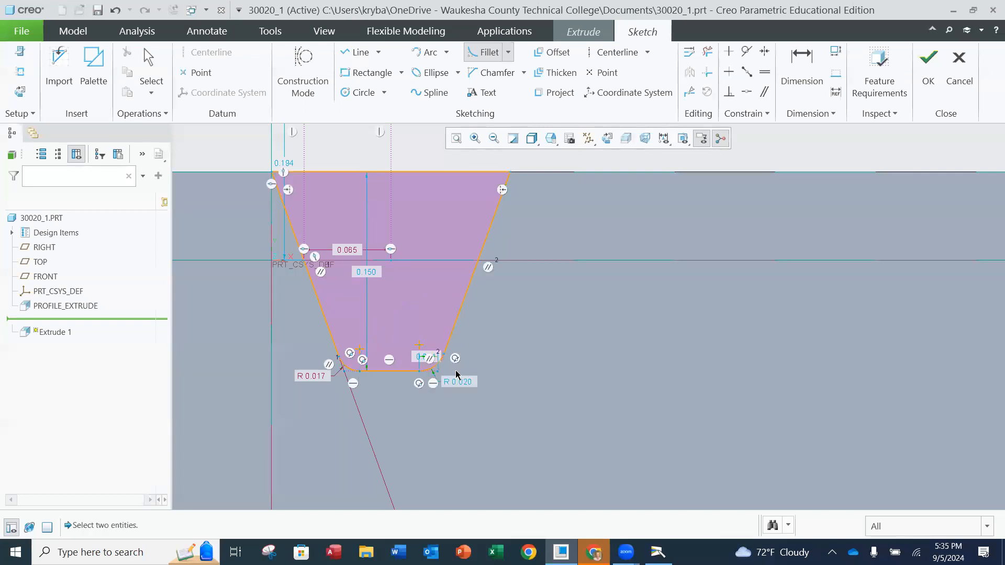
middle_click(507, 356)
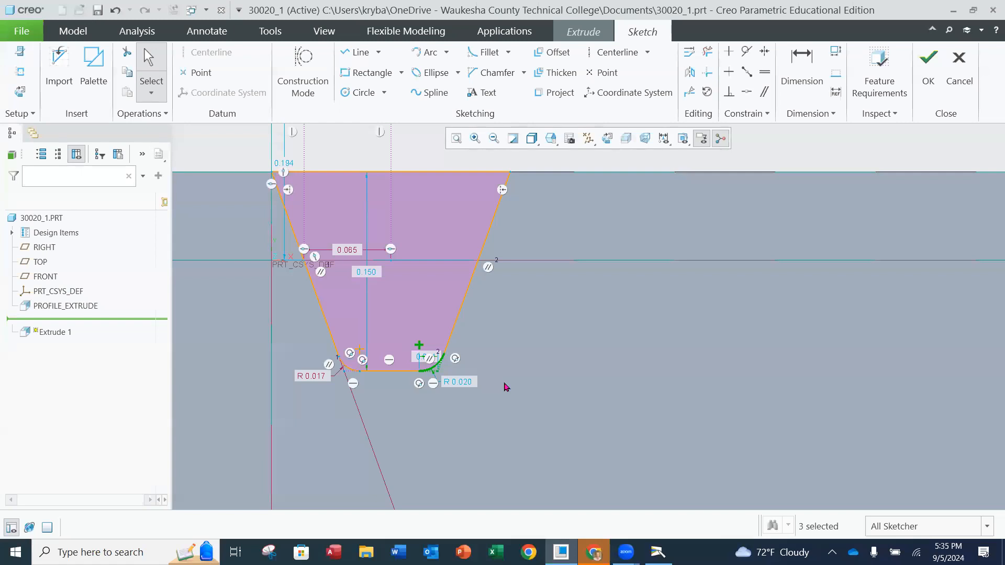
Apply an Equal constraint between the left and right root fillets so that both share the same radius
scroll(403, 366, up, 2)
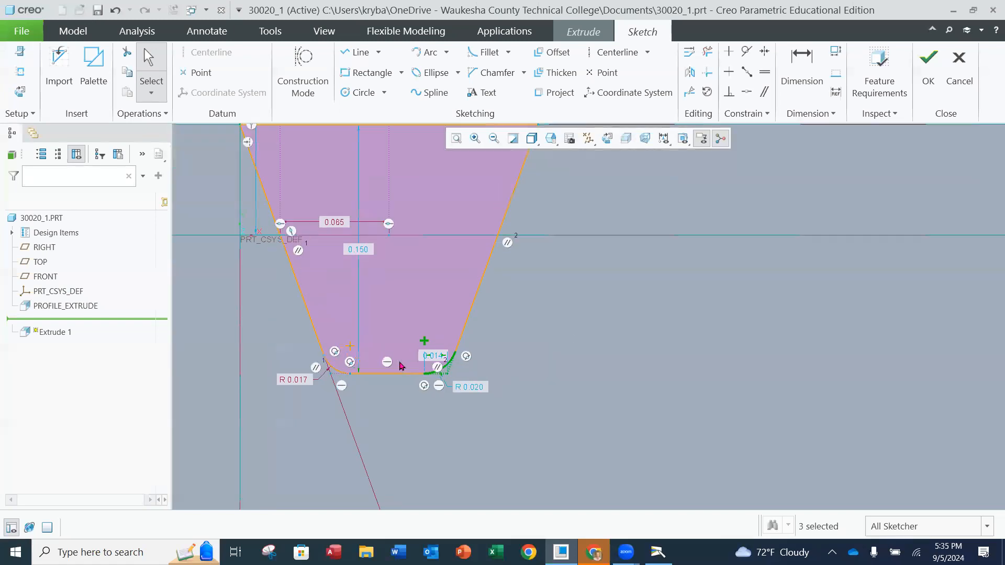
click(623, 335)
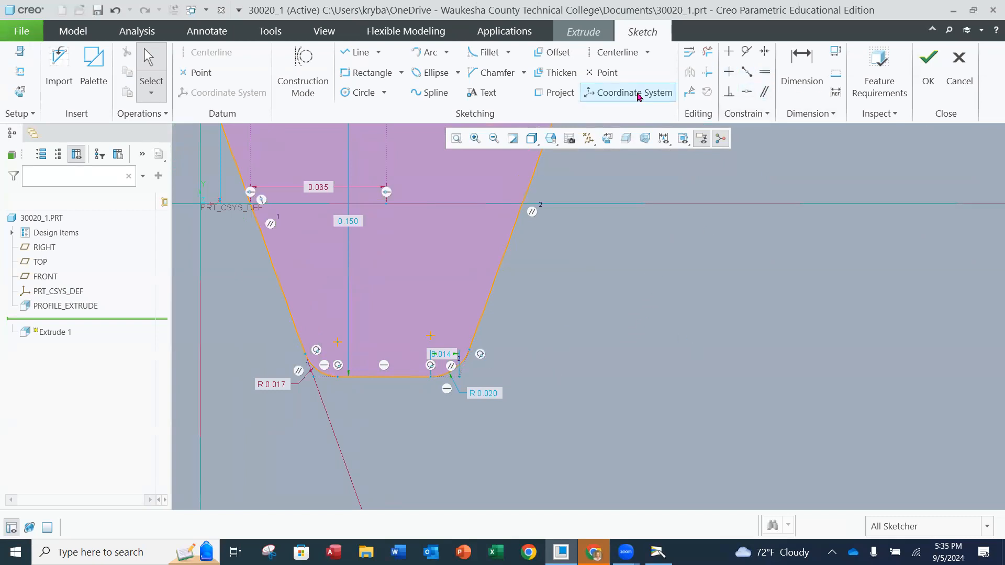
click(766, 75)
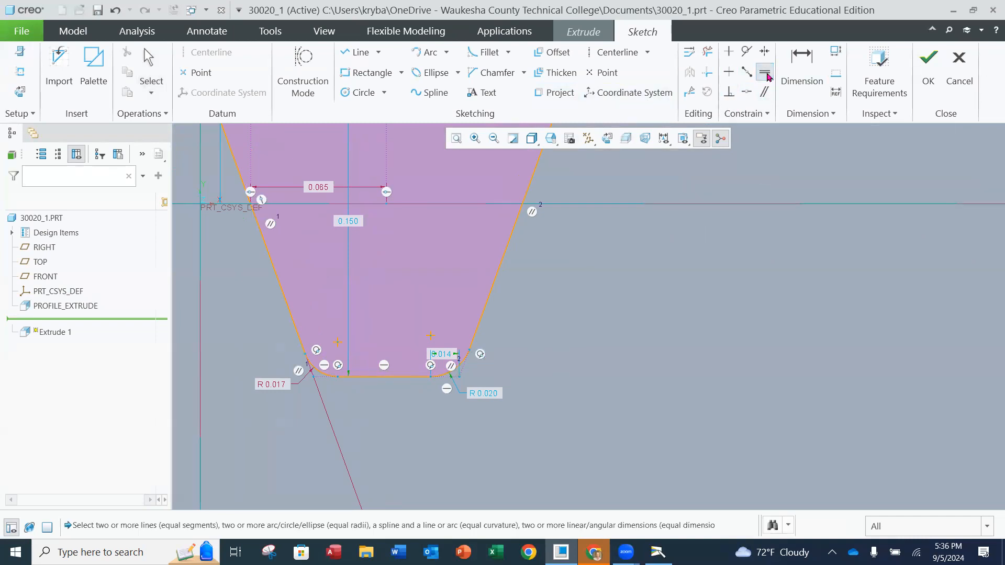
click(320, 375)
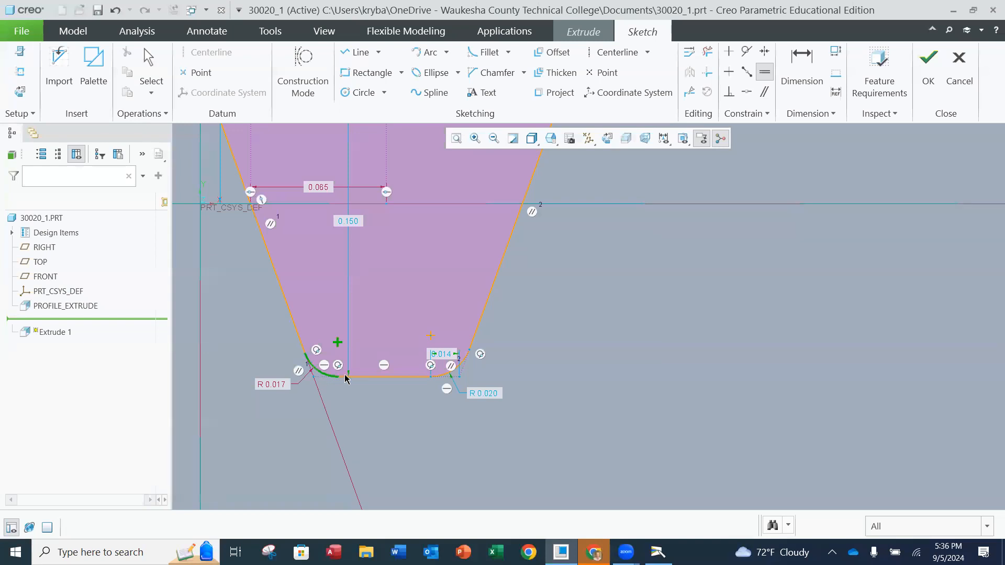
click(462, 367)
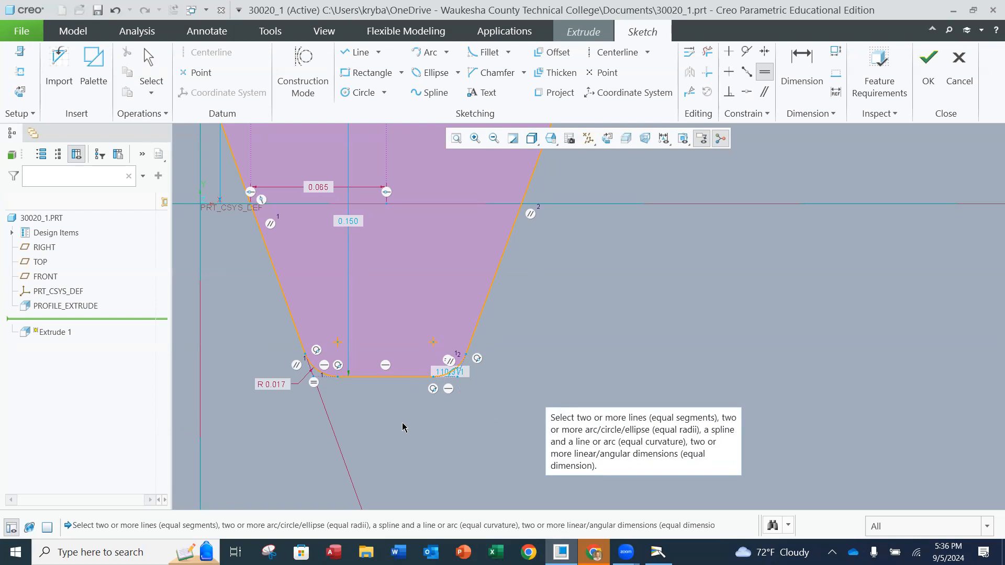
scroll(442, 324, down, 3)
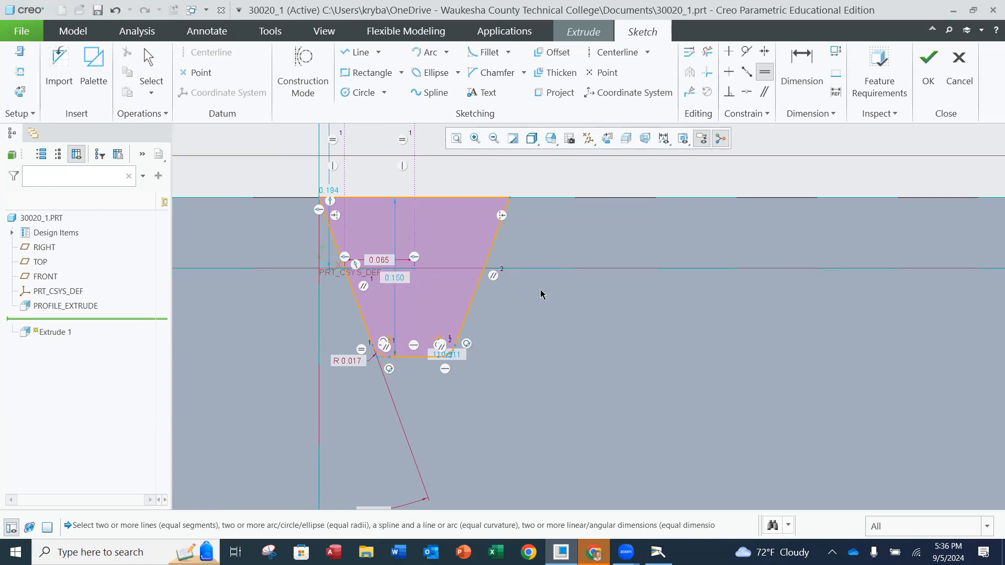
key(Escape)
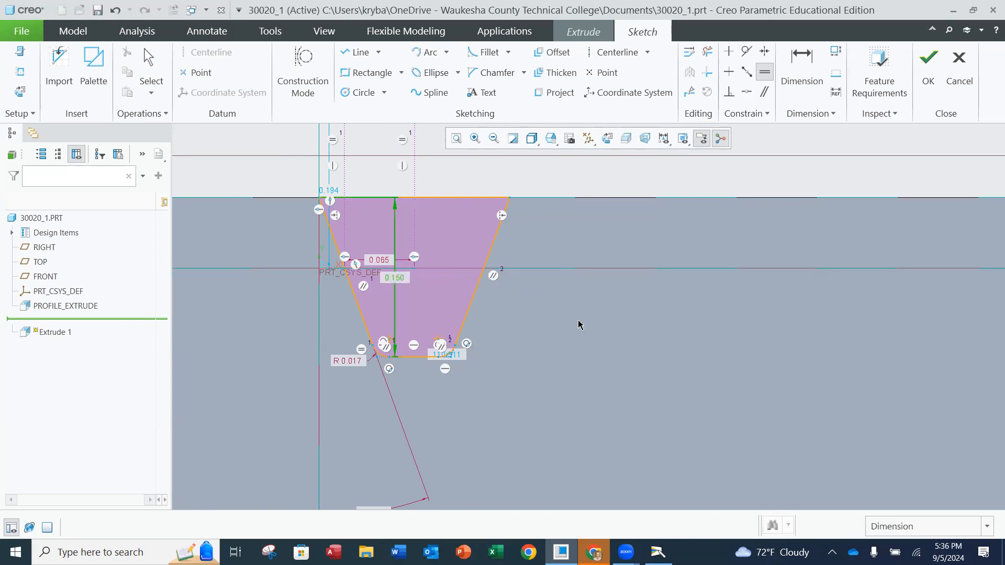
Move the 0.150 depth dimension to the right of the profile and check the sketch against the feature requirements
drag(405, 283, 575, 292)
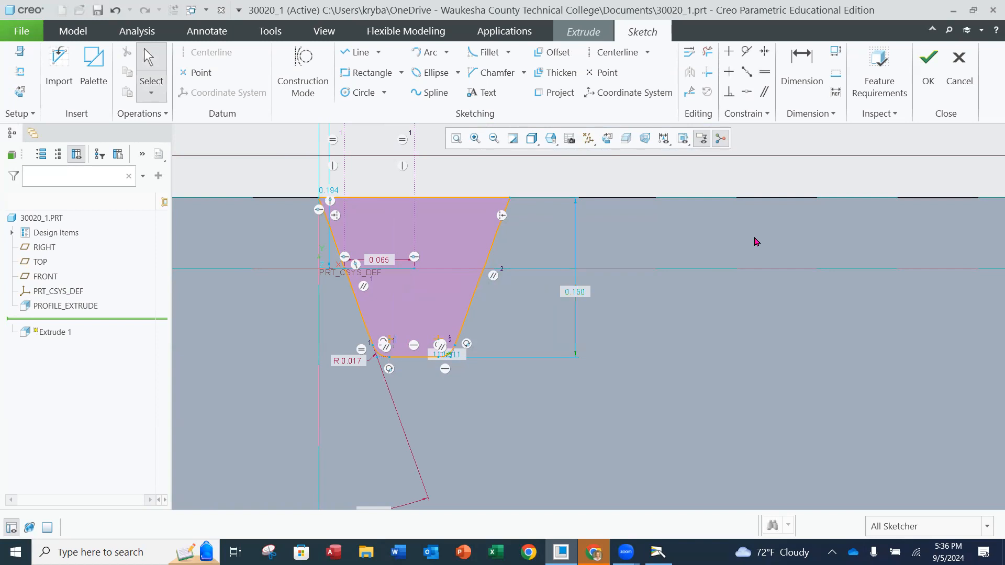
click(892, 87)
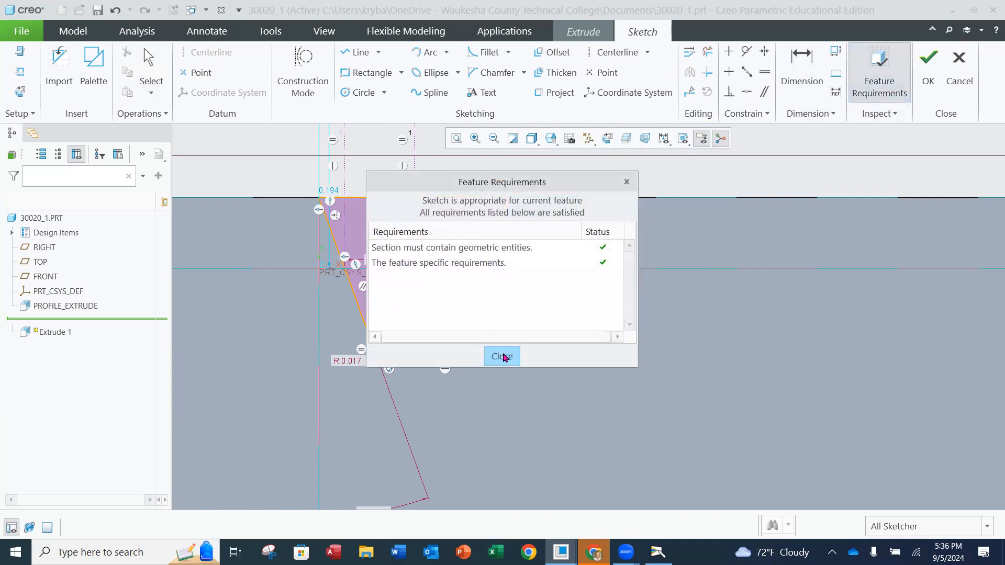
click(501, 357)
Review the tooth-space profile and its dimensions, and accept the sketch to return to the extrude definition
scroll(602, 290, down, 2)
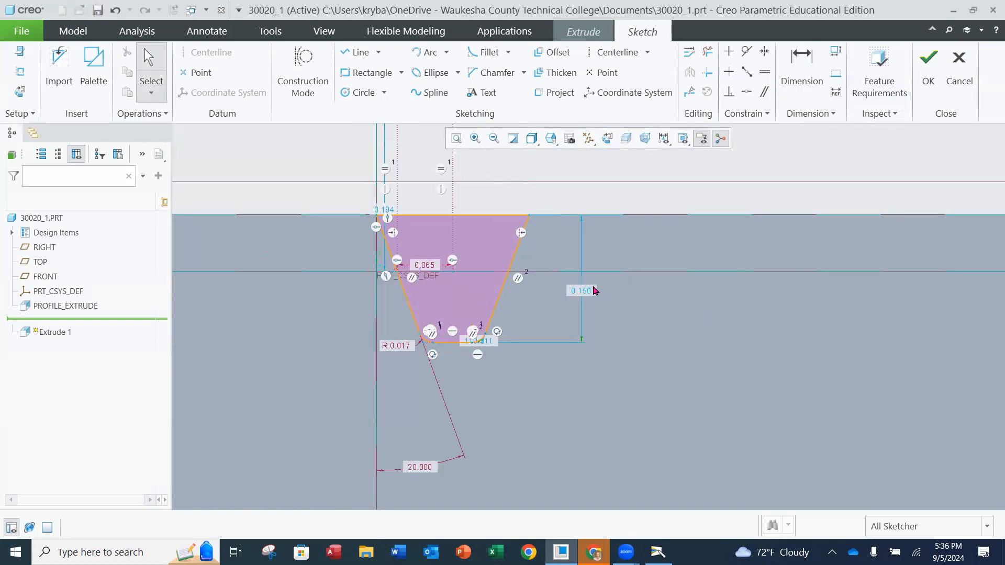
scroll(543, 278, up, 1)
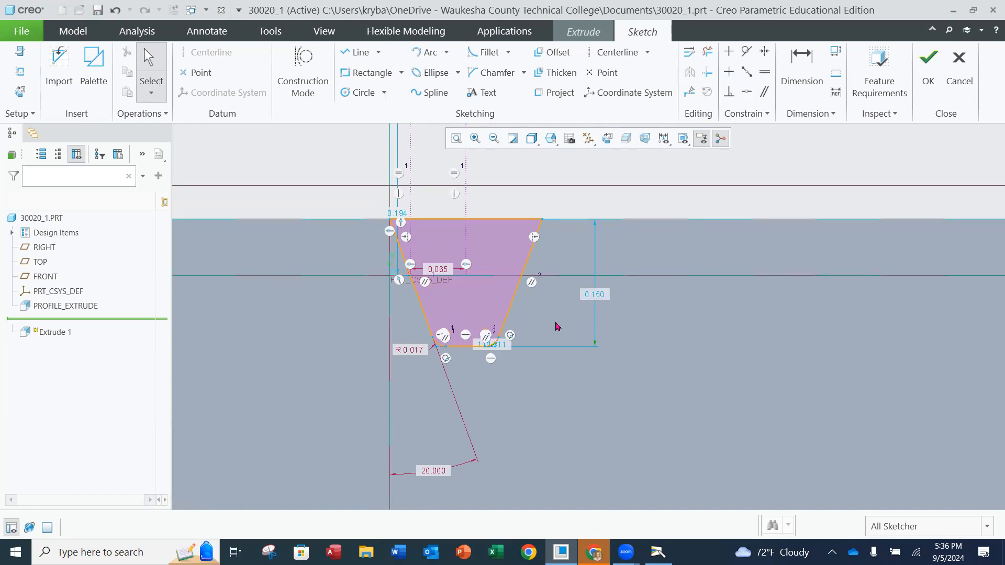
scroll(515, 247, up, 1)
scroll(514, 253, up, 1)
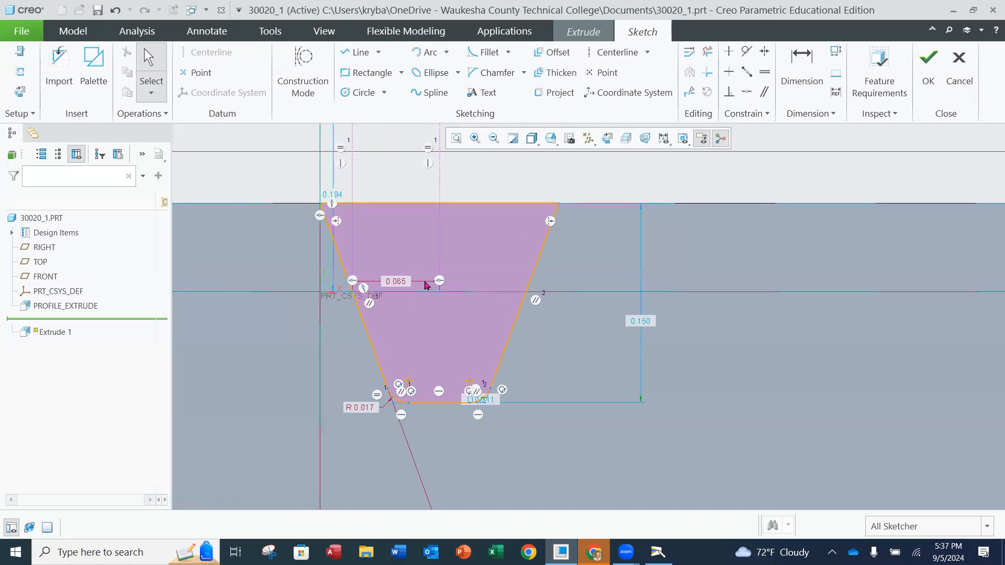
scroll(442, 257, up, 3)
scroll(428, 195, down, 2)
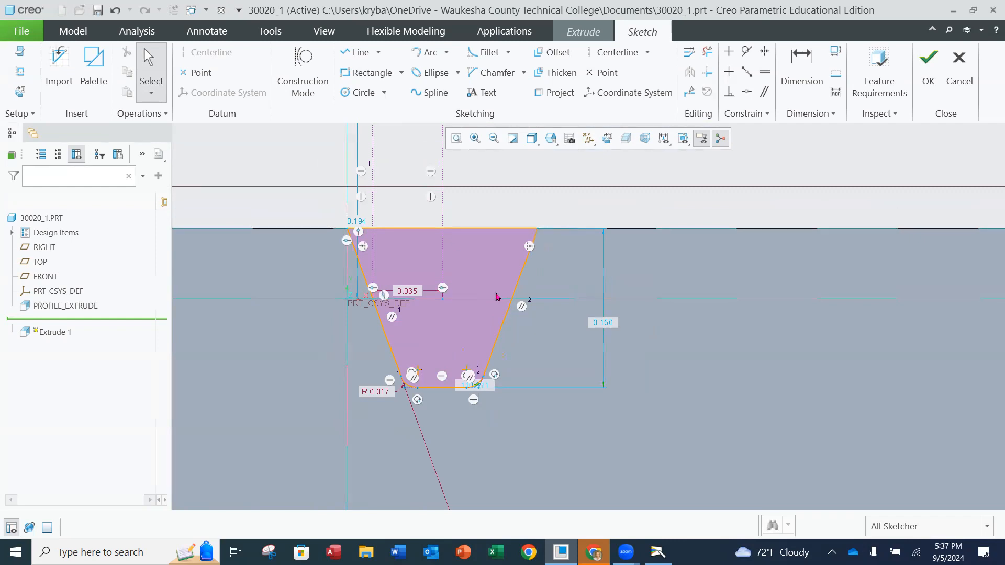
scroll(546, 335, down, 2)
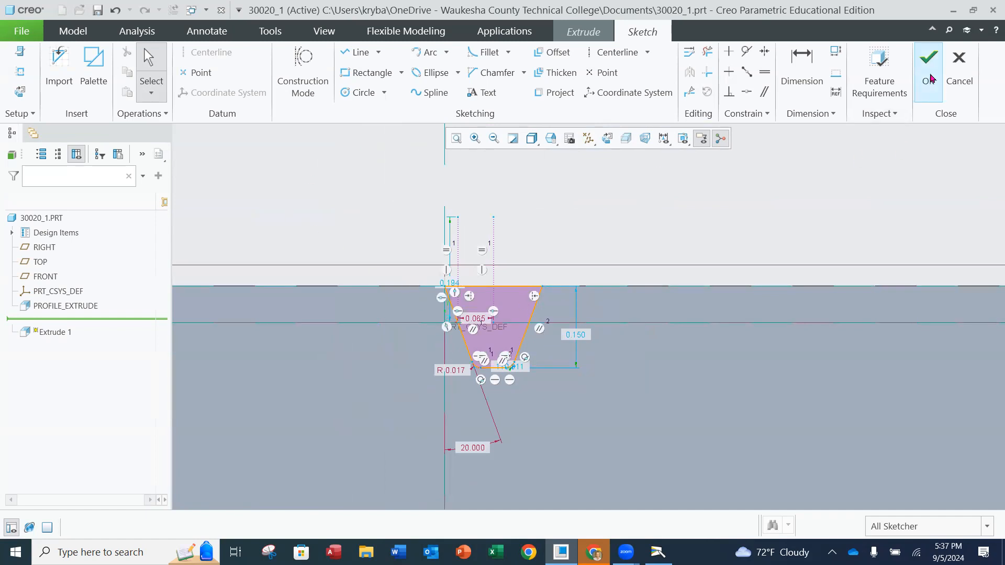
click(929, 77)
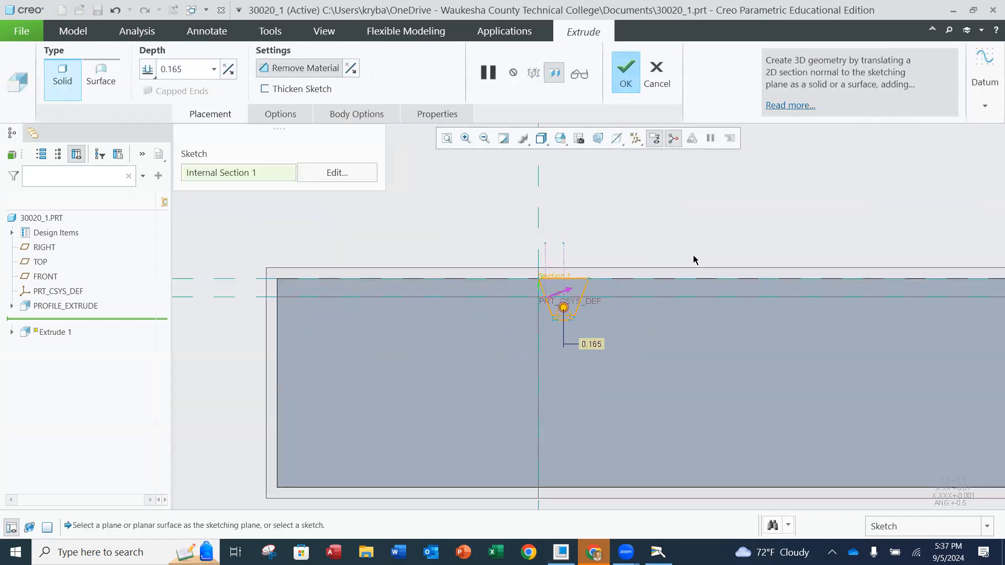
Make the tooth-space cut extrude symmetric about the sketch plane with a depth of 1.000
middle_drag(720, 231, 706, 264)
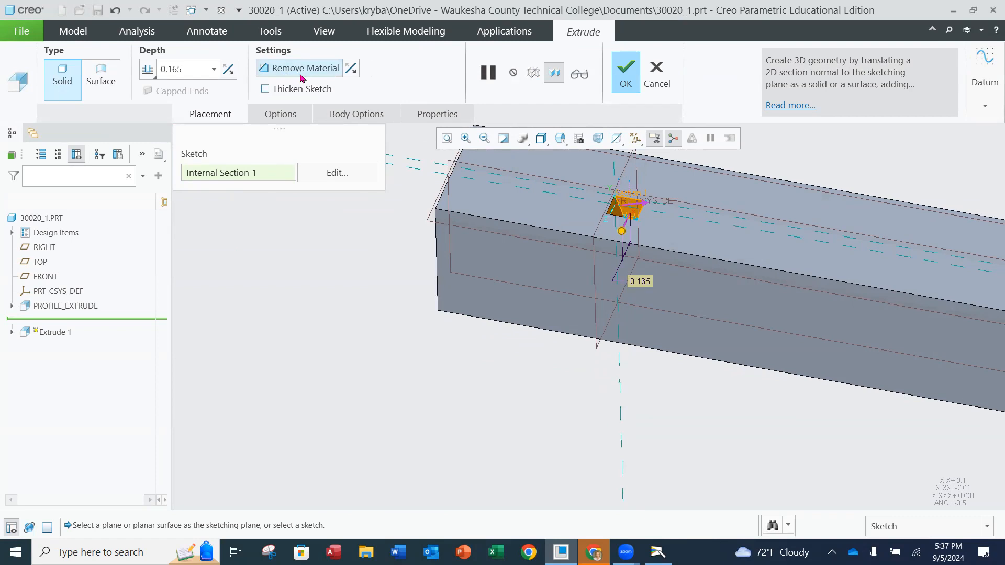
click(150, 74)
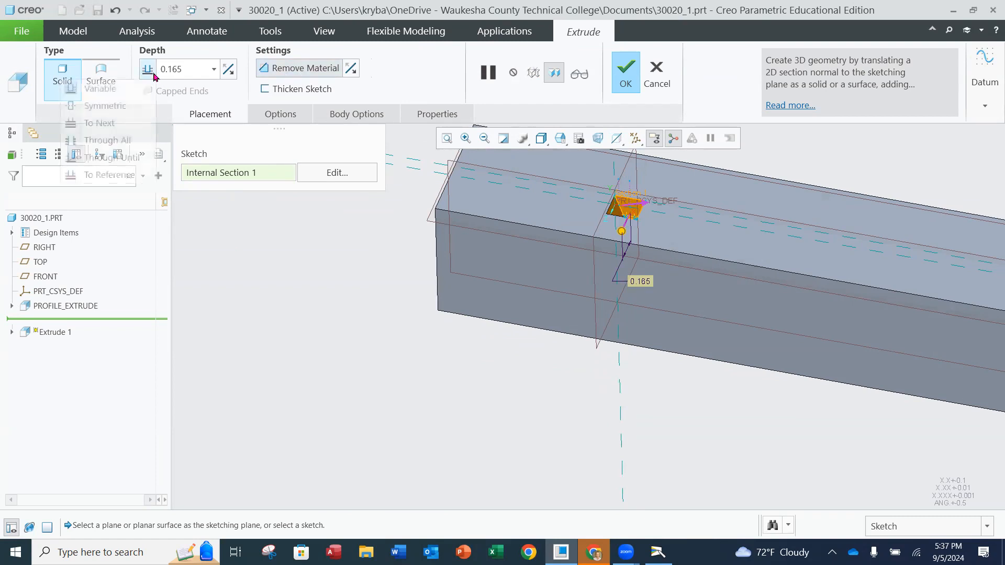
click(105, 106)
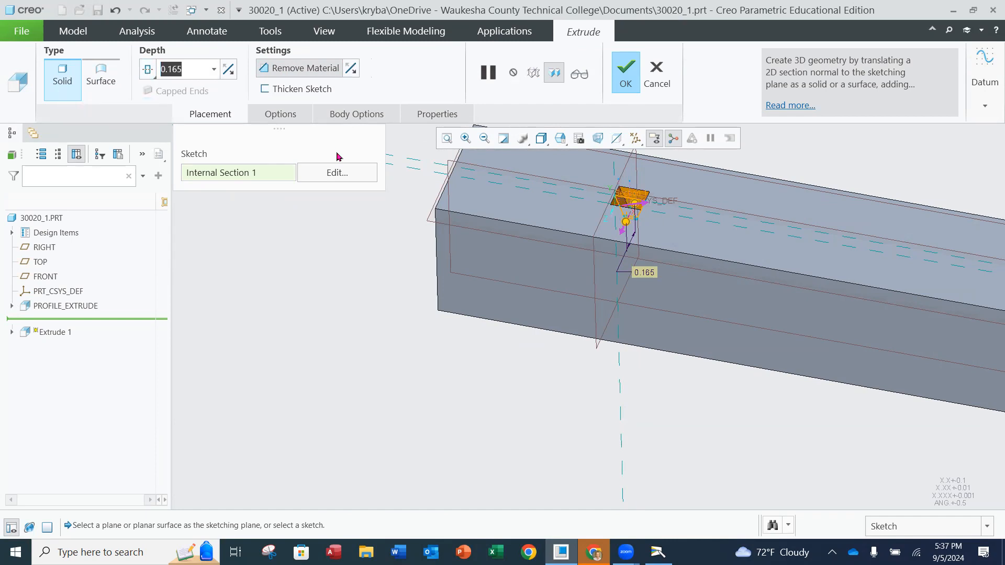
text(1)
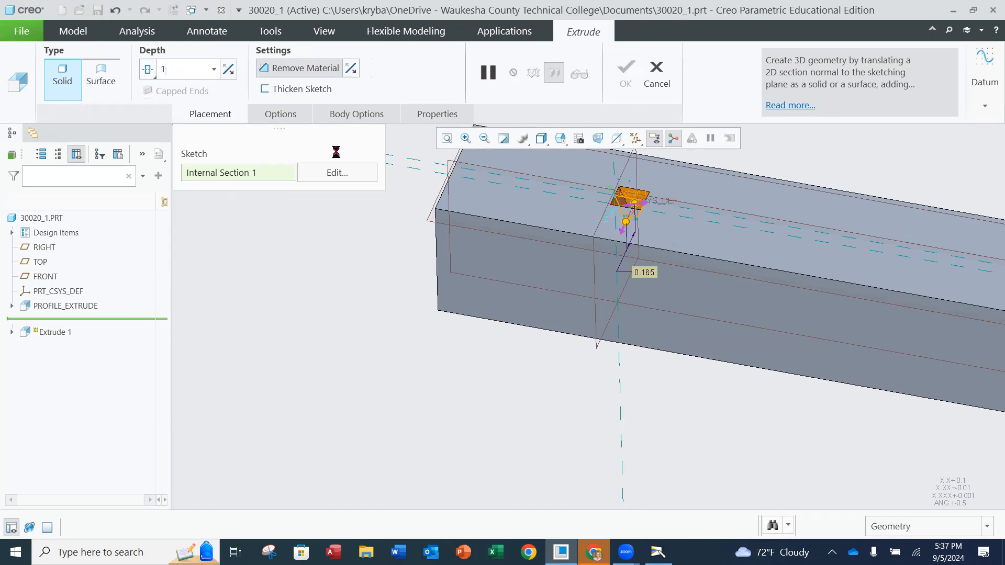
key(Return)
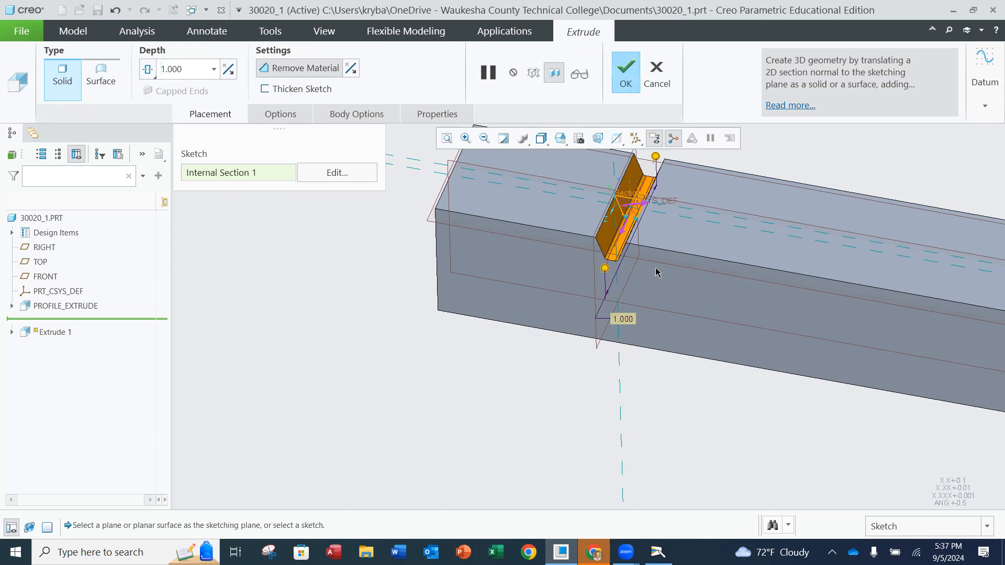
Inspect the cut preview across the bar's upper face and complete the Remove Material extrude
scroll(655, 272, down, 2)
mouse_move(654, 268)
middle_down()
mouse_move(649, 242)
mouse_move(654, 232)
mouse_move(664, 242)
middle_up()
scroll(663, 241, up, 3)
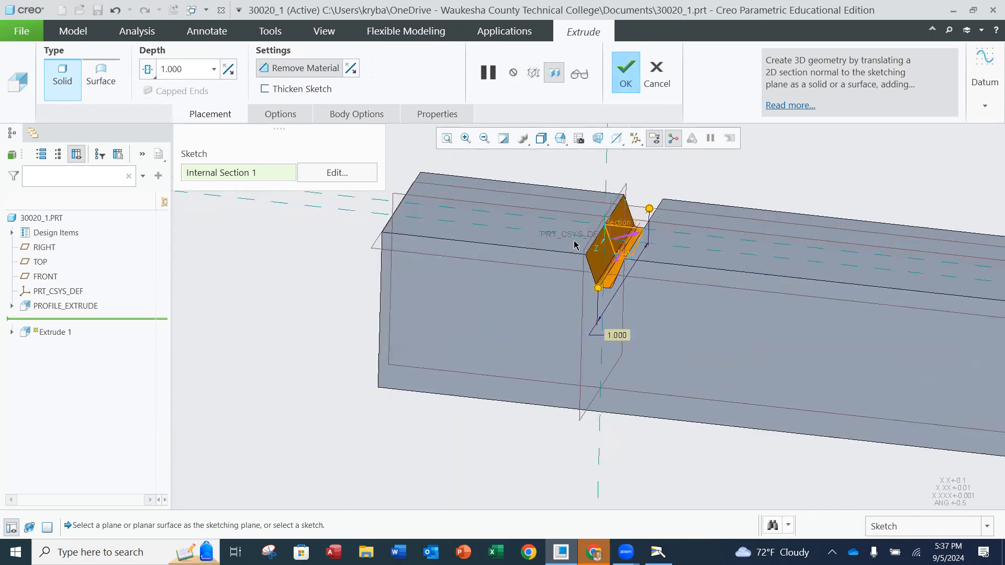
click(629, 83)
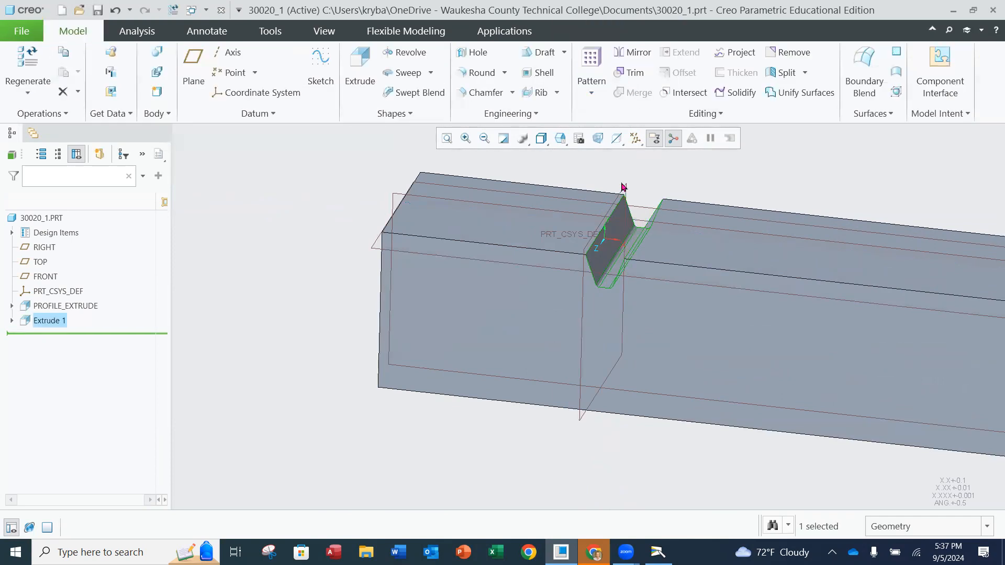
Rename the new tooth-space cut feature Extrude 1 as TOOTH_PROFILE
scroll(699, 275, down, 2)
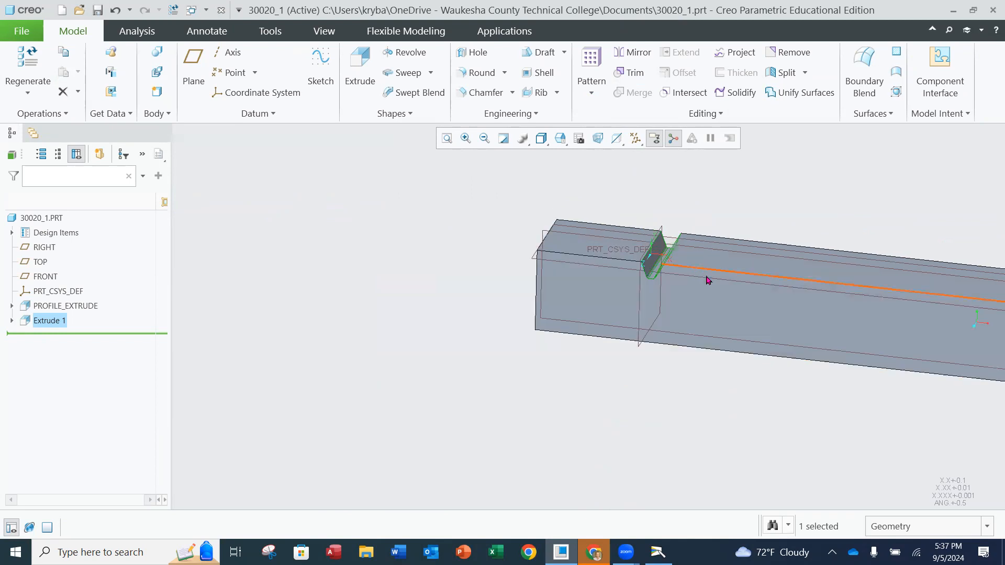
shift+middle_drag(706, 277, 447, 257)
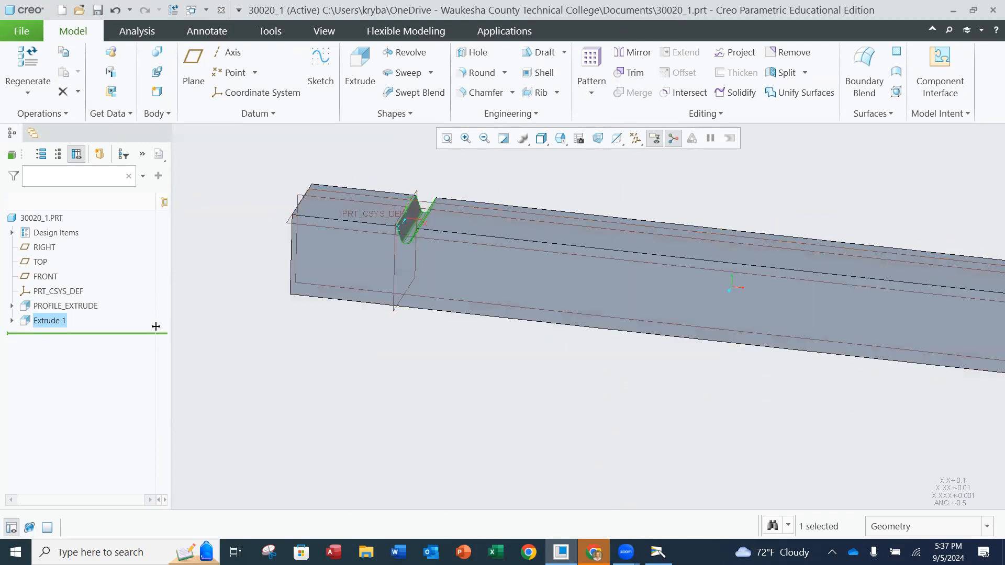
right_click(47, 324)
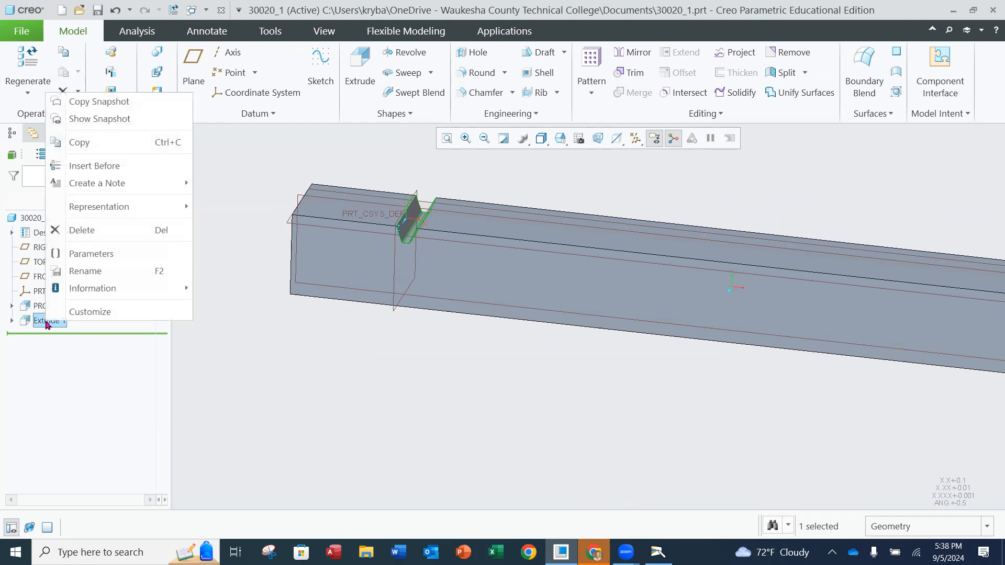
click(84, 270)
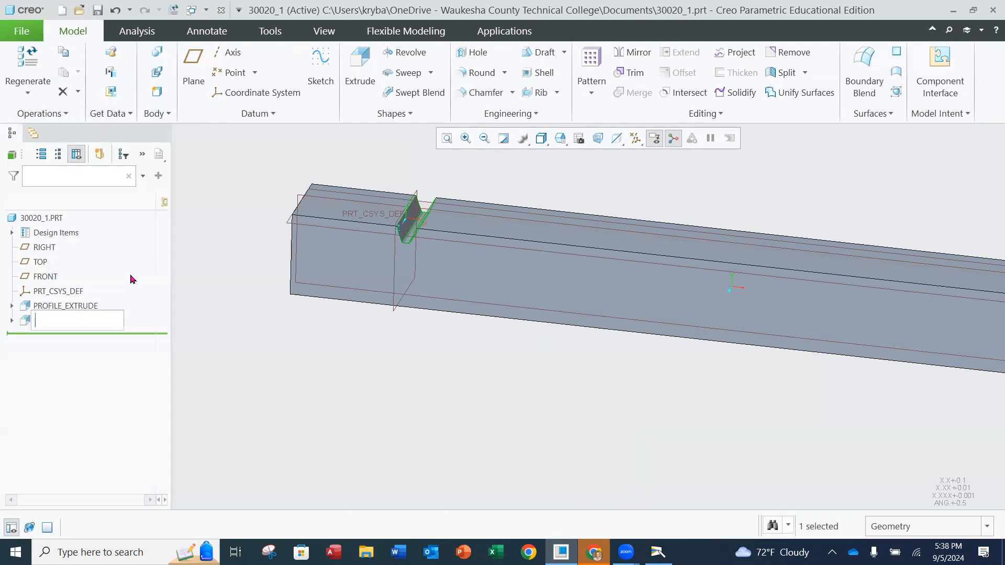
text(TOOTH_PROFILE)
key(Return)
click(315, 385)
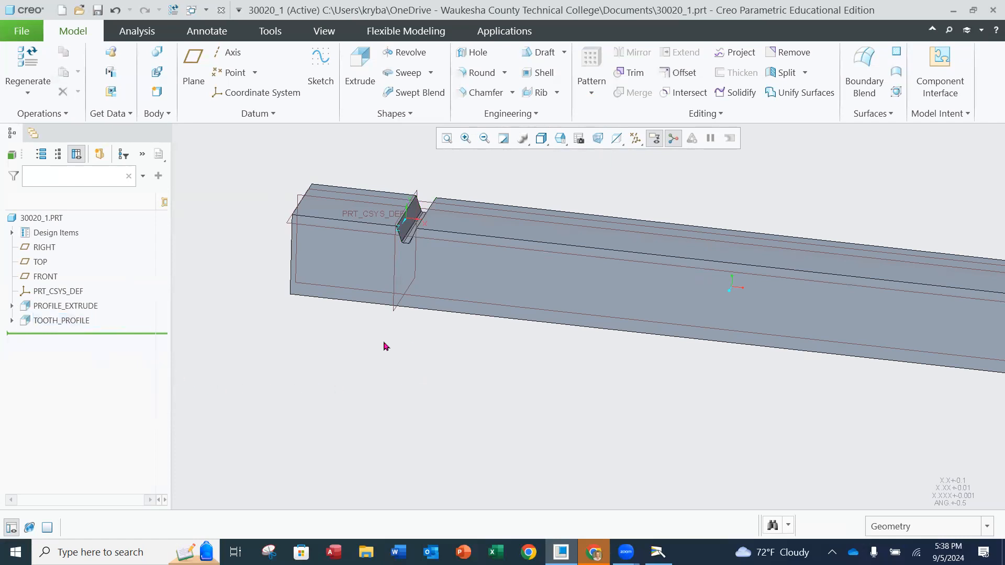
Start a pattern of the TOOTH_PROFILE cut and set the pattern type to Direction
click(74, 321)
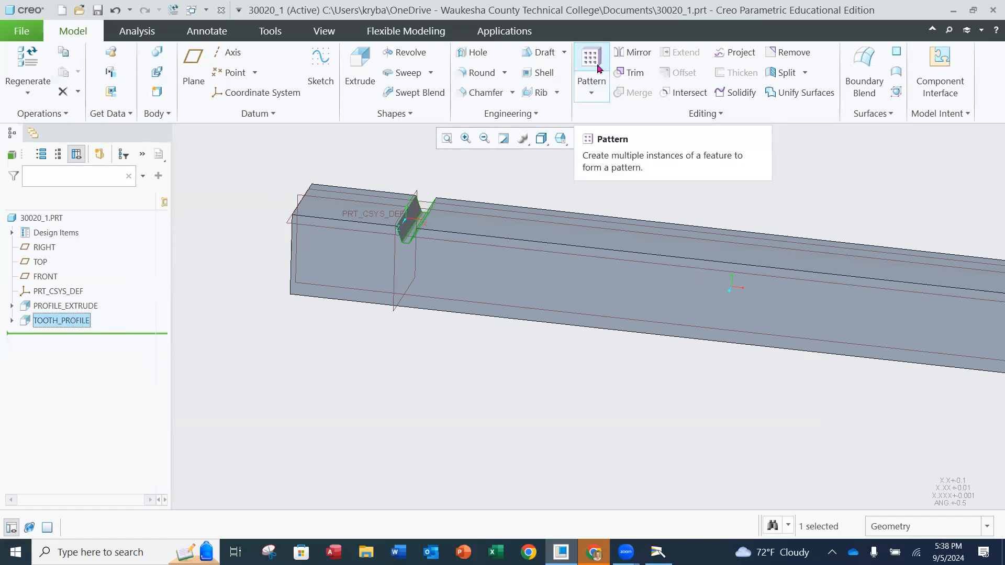
click(598, 68)
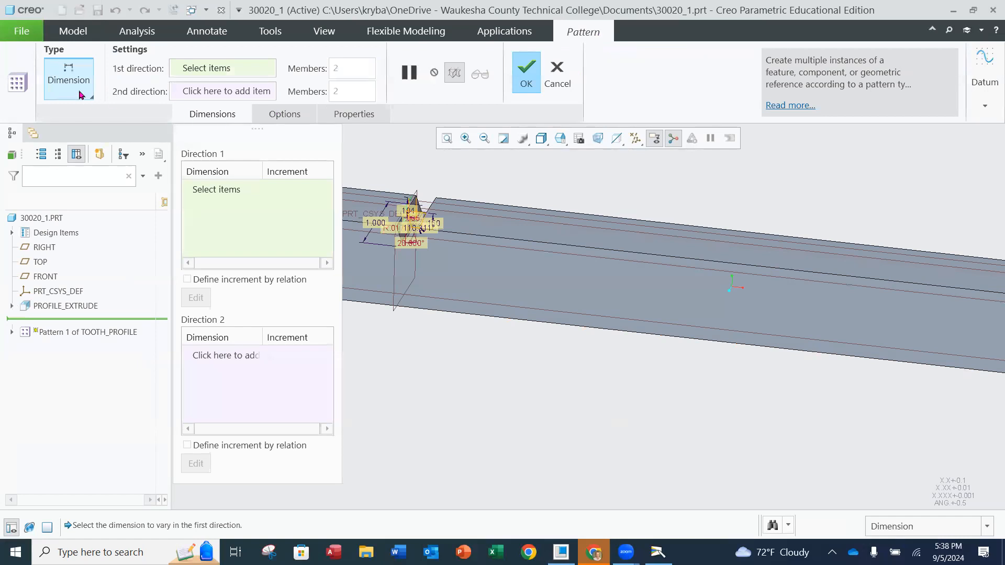
click(80, 92)
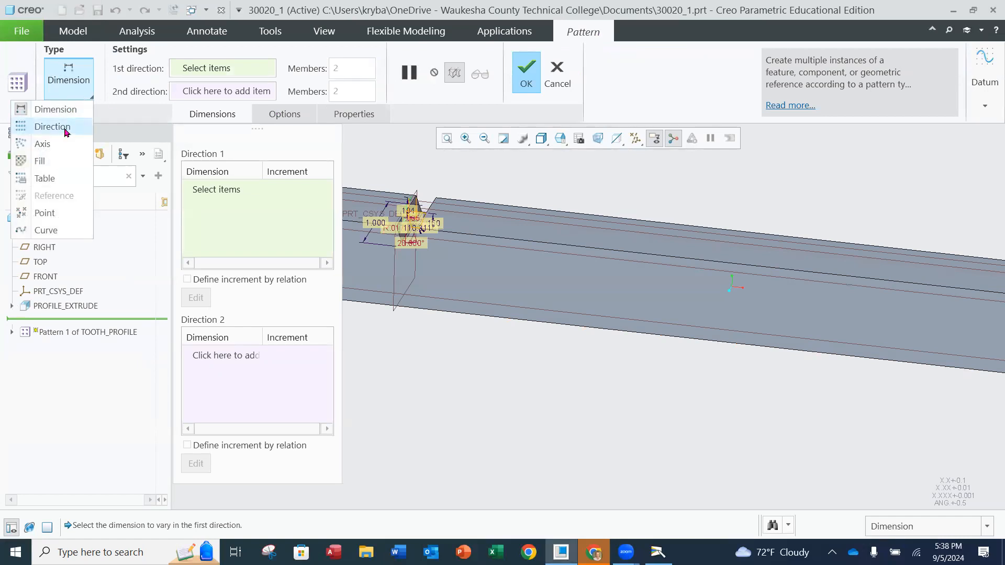
click(67, 131)
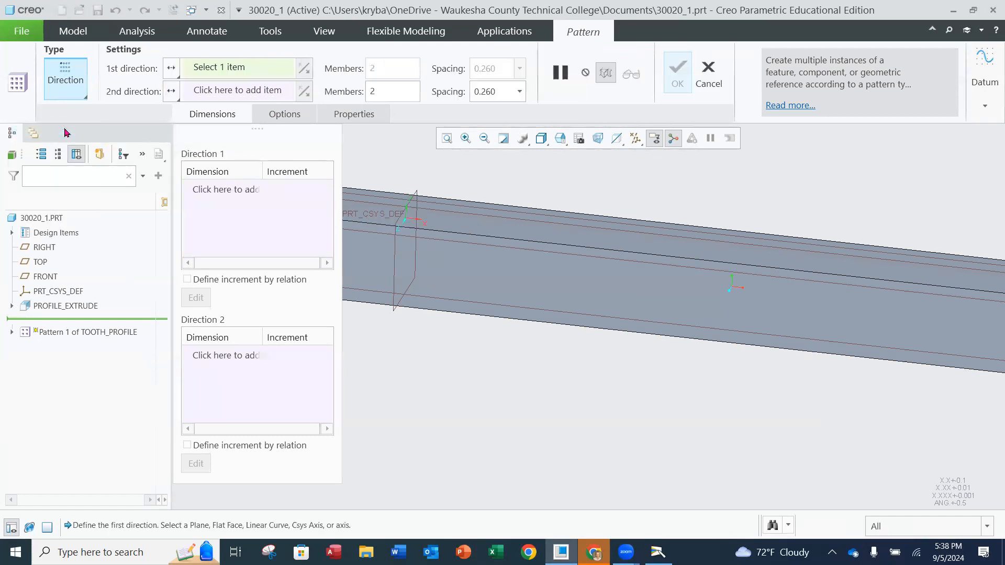
click(217, 189)
click(217, 190)
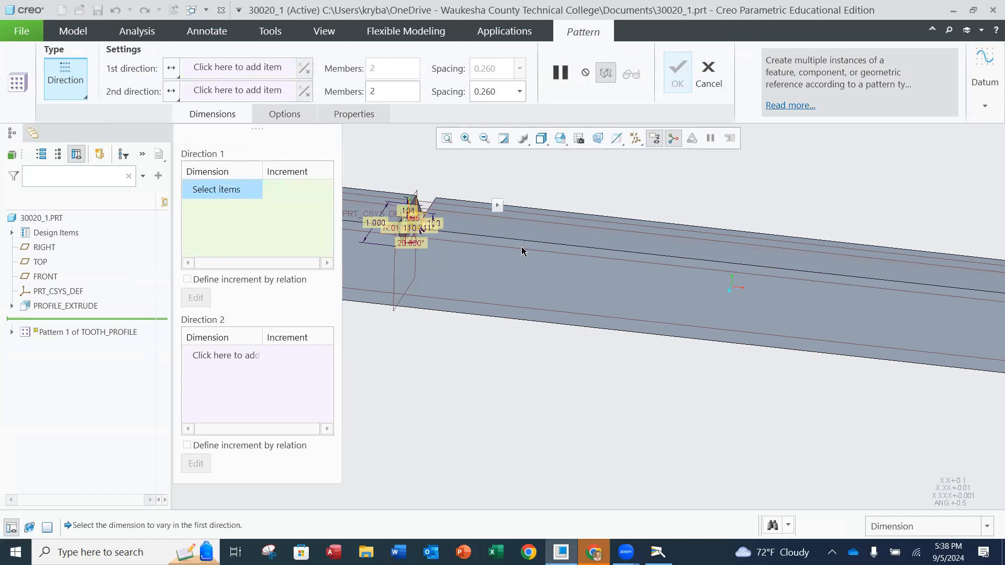
click(71, 89)
click(72, 108)
click(68, 86)
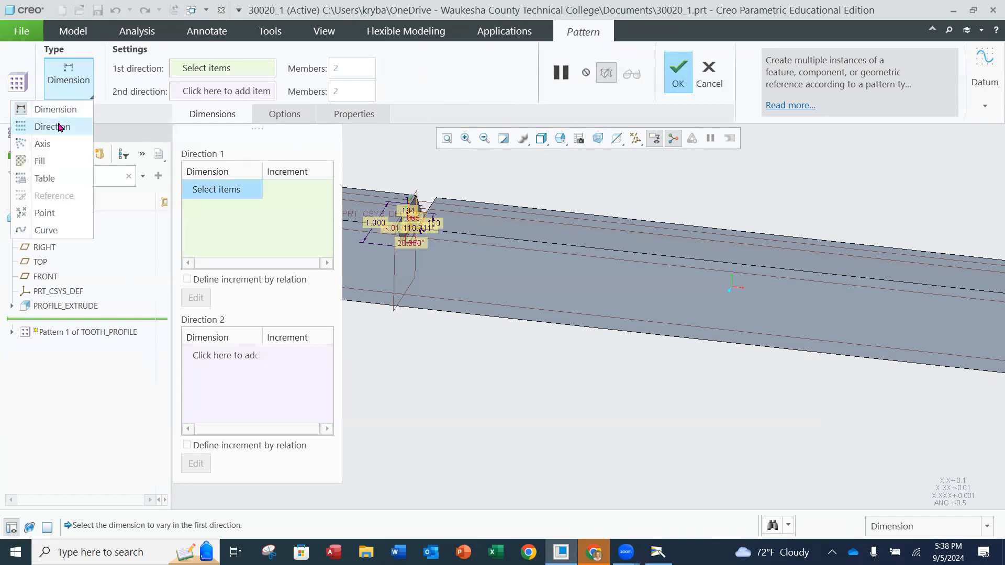
click(46, 126)
Define the pattern's first direction with the long upper edge of the PROFILE_EXTRUDE bar
scroll(474, 233, up, 4)
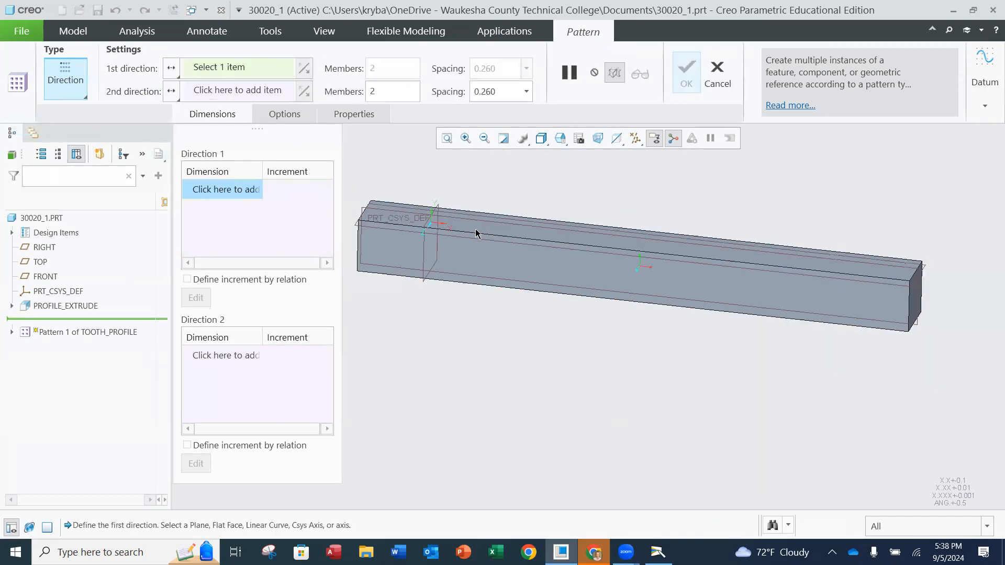
middle_drag(492, 242, 459, 239)
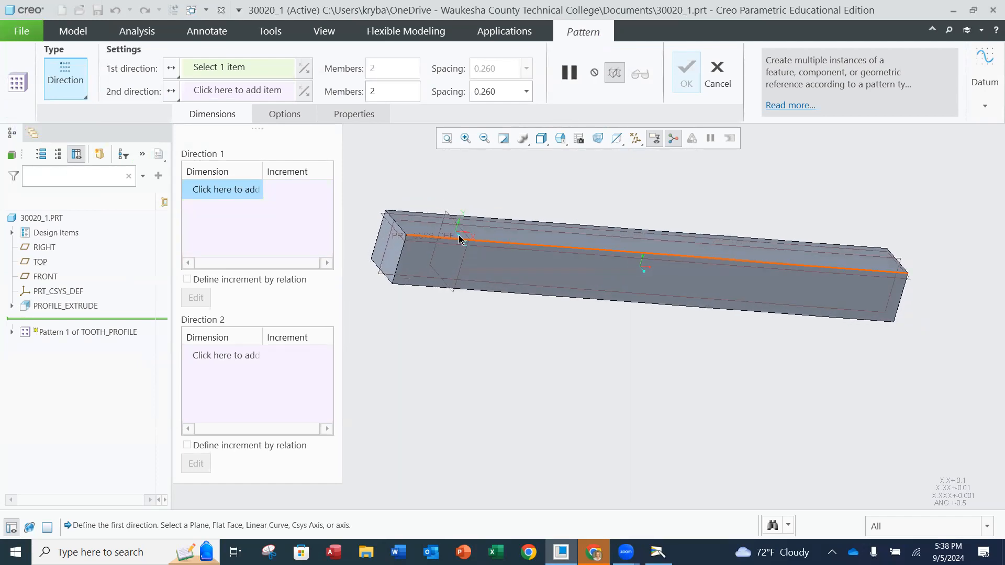
click(486, 244)
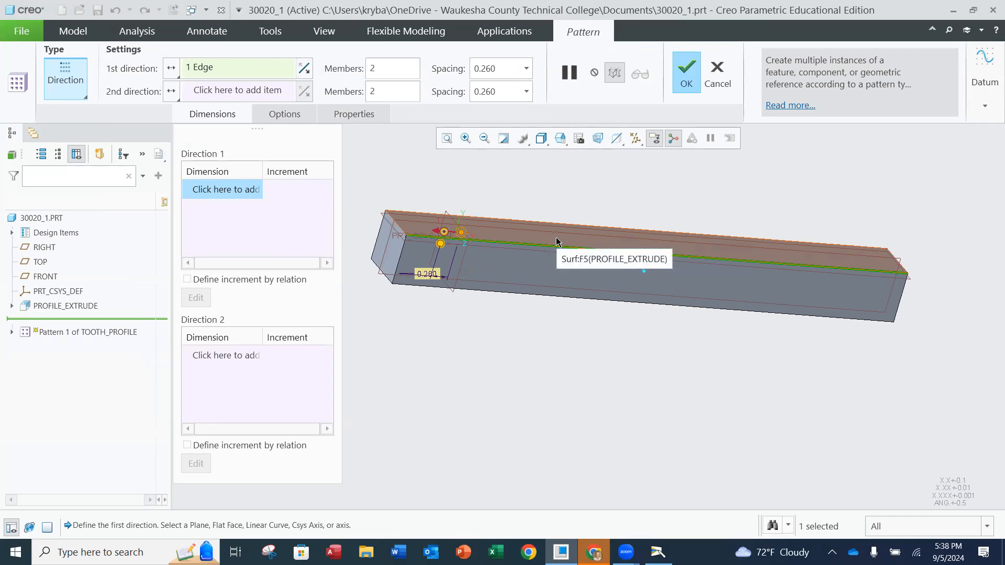
Set the pattern's first direction to 22 members with a spacing of 0.2618
click(391, 66)
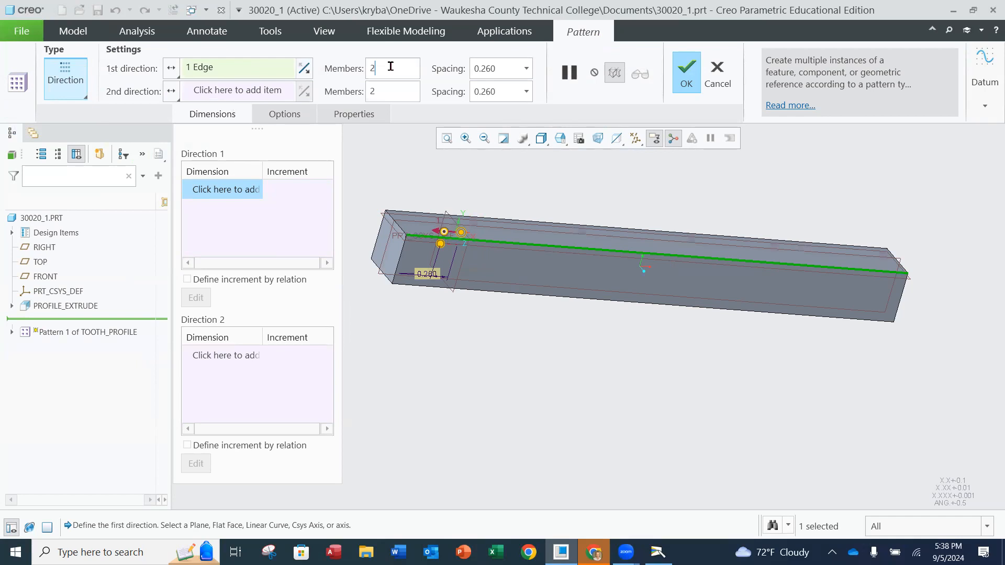
drag(385, 68, 356, 78)
text(22)
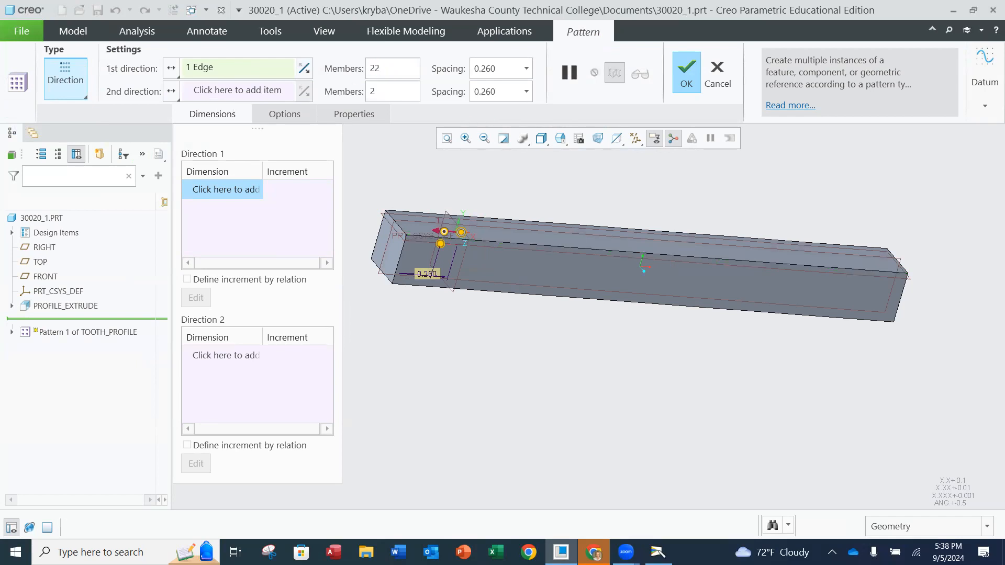
click(506, 67)
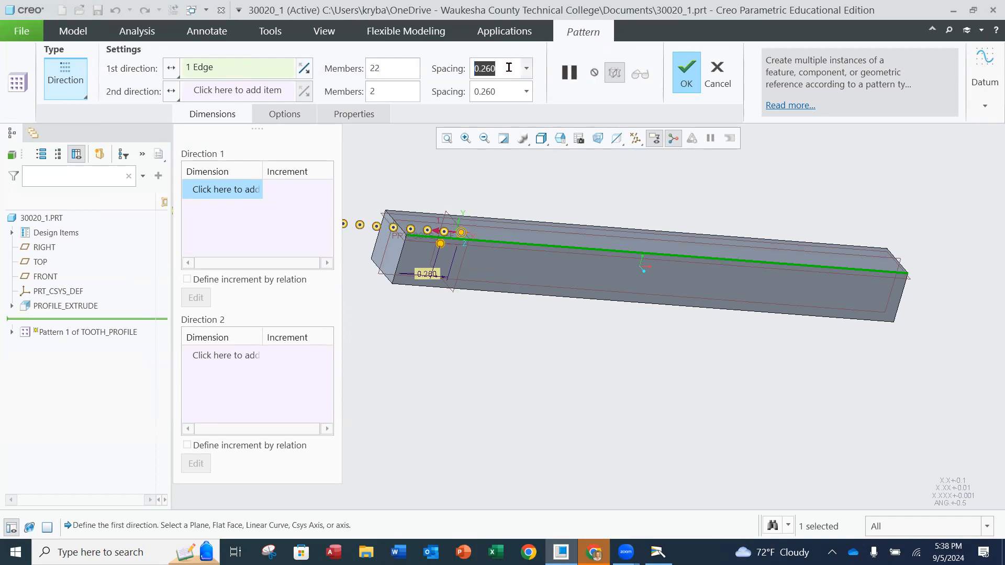
text(.)
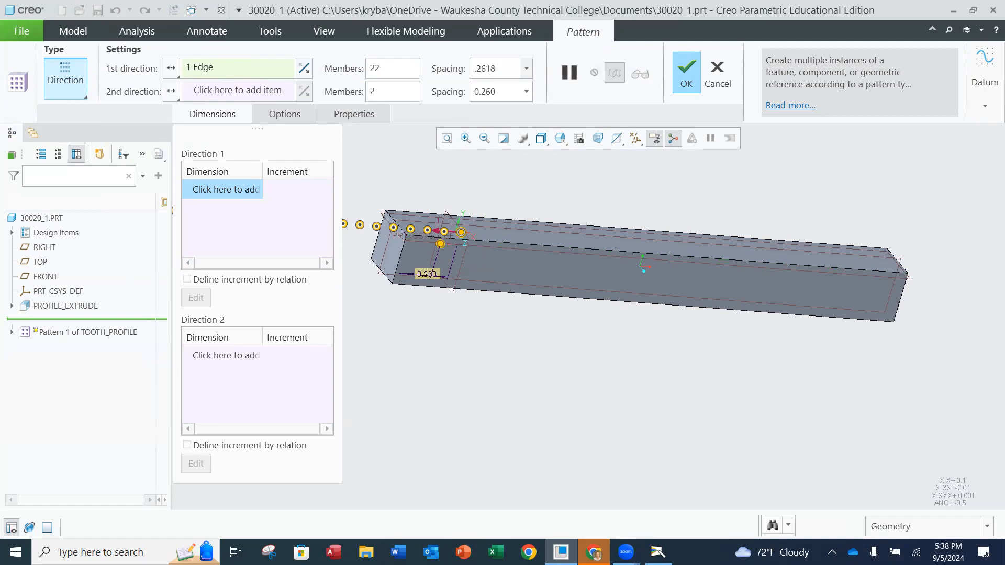
text(2618)
key(Return)
Reverse the first direction so the tooth spaces run along the bar, and complete the pattern
scroll(432, 260, down, 3)
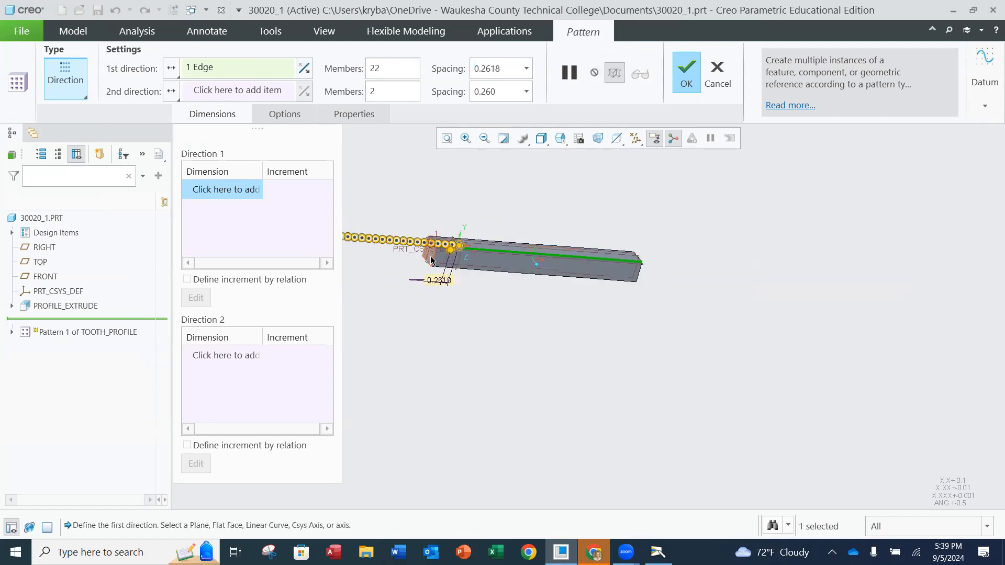
scroll(428, 261, up, 2)
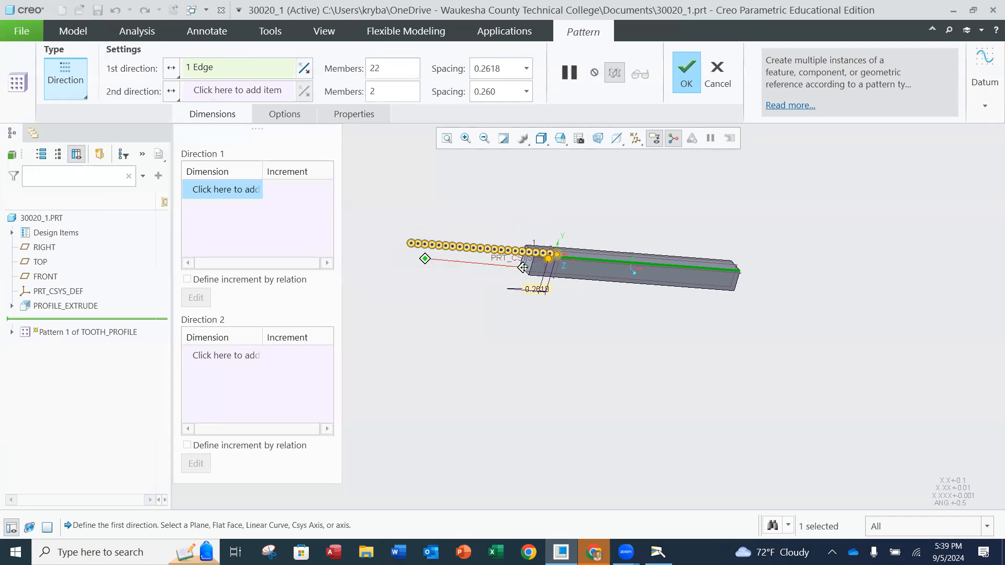
scroll(459, 248, up, 2)
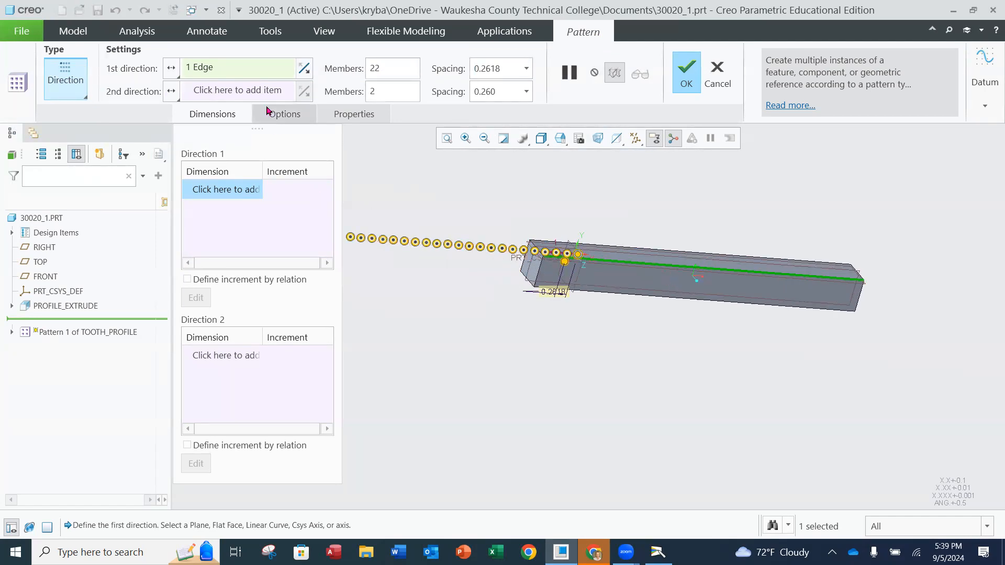
click(304, 68)
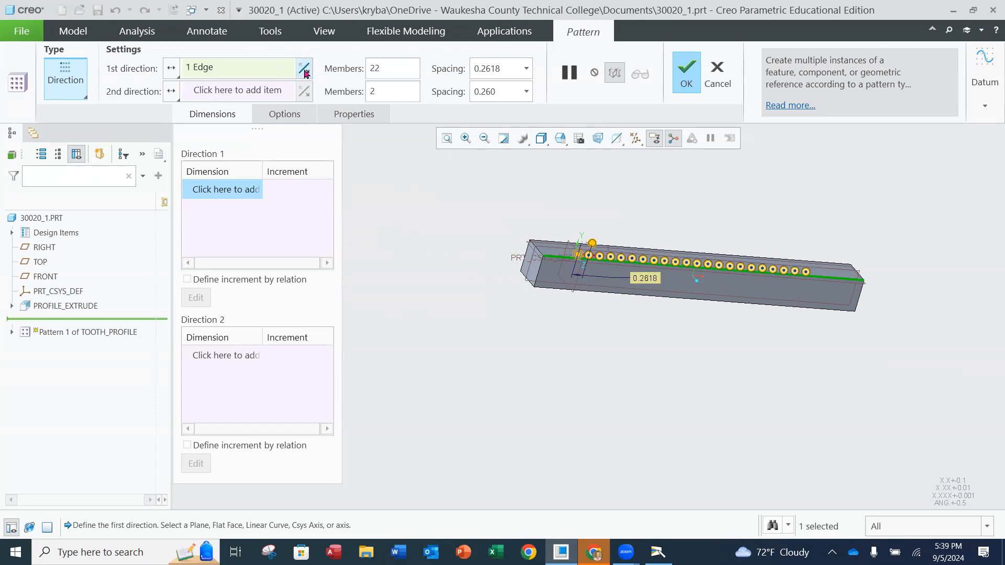
scroll(775, 270, up, 2)
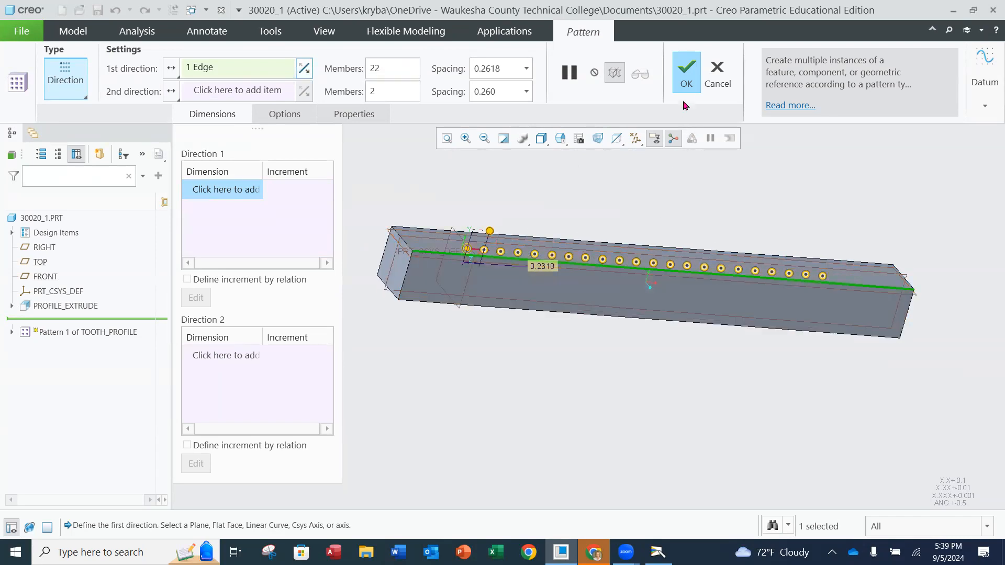
click(686, 79)
Inspect the patterned teeth along the rack and save the part 30020_1
scroll(773, 273, down, 1)
middle_drag(773, 273, 727, 281)
click(799, 226)
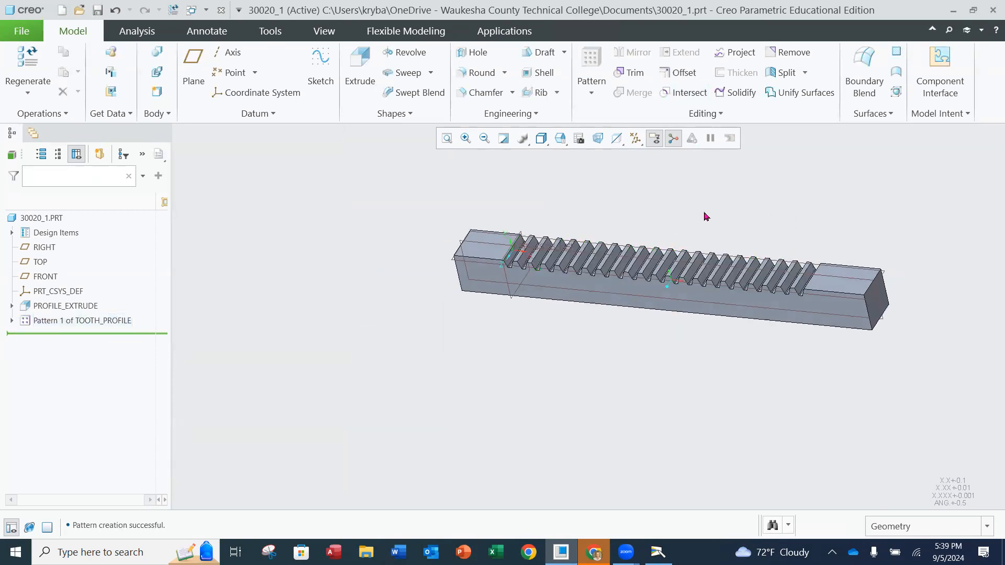
middle_drag(713, 203, 711, 193)
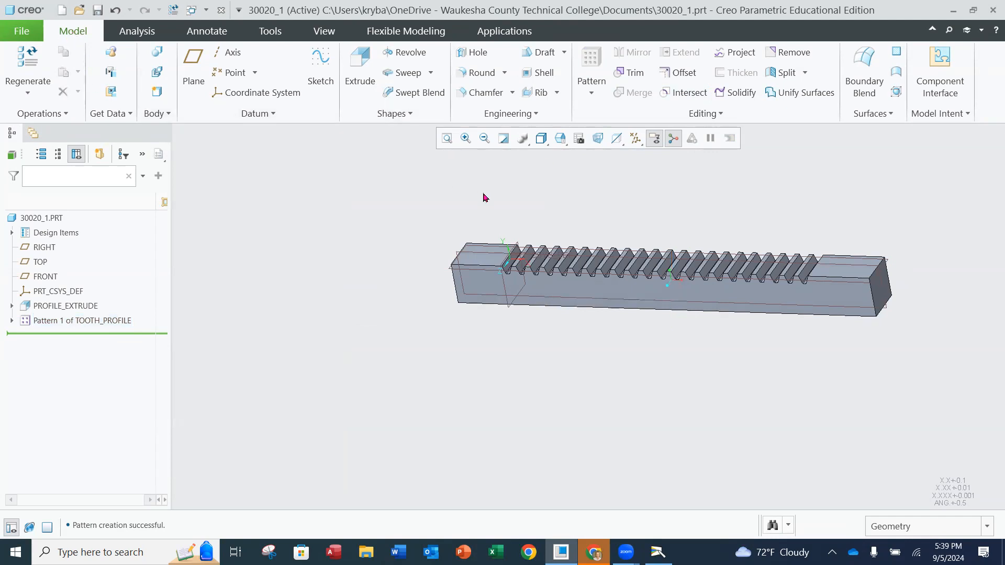
click(29, 34)
mouse_move(40, 122)
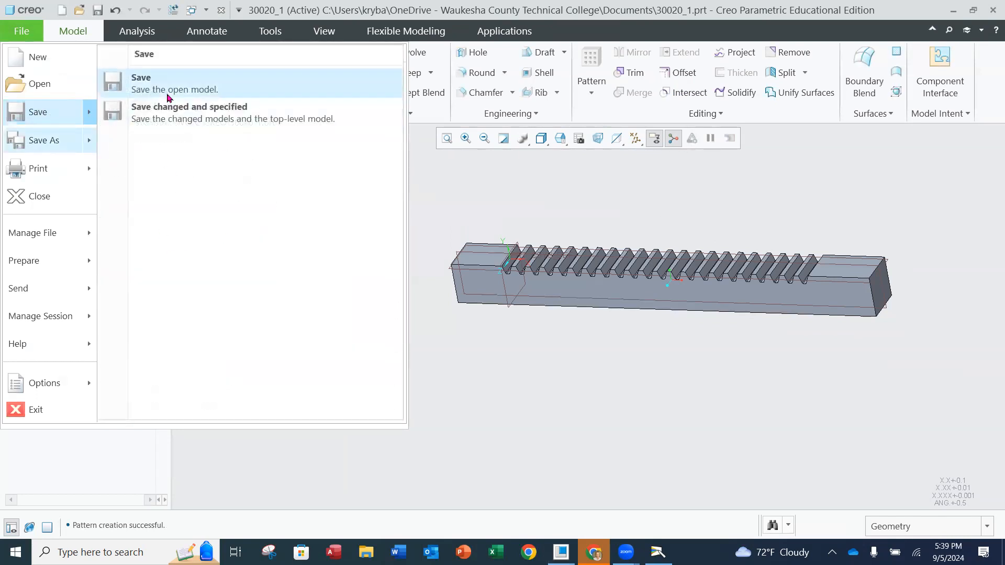
click(167, 91)
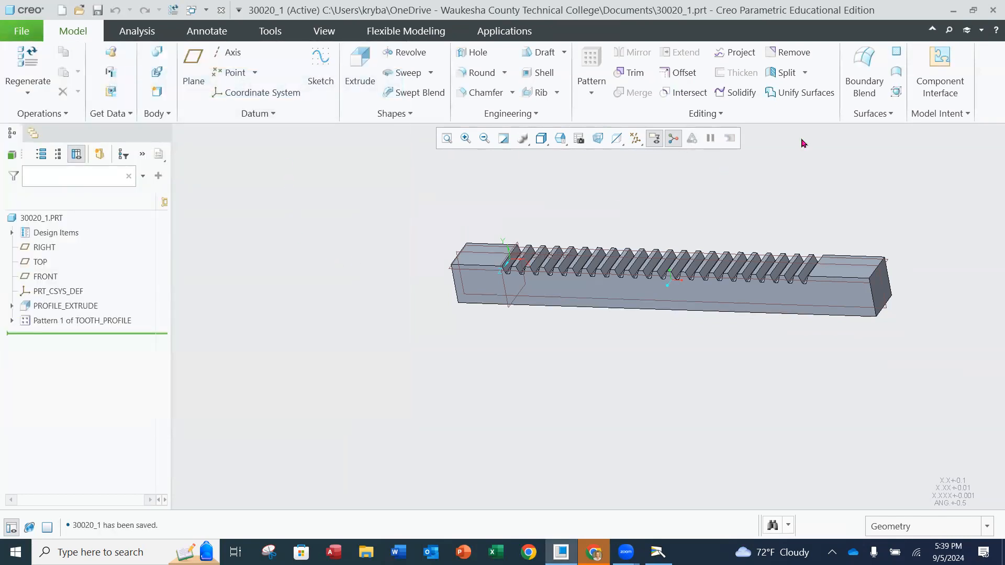